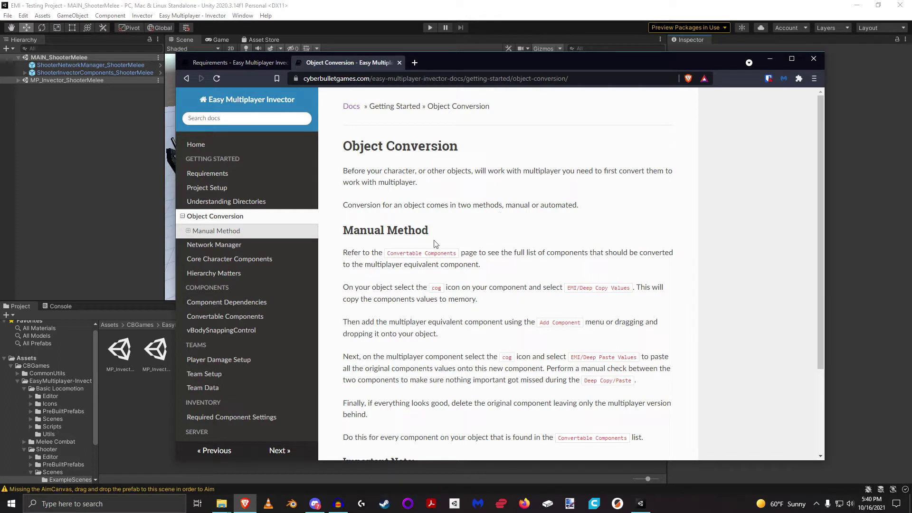
- Finish reading the Manual Method section of the Object Conversion docs, then return to Unity
left_click_drag(350, 235, 470, 233)
left_click(474, 229)
left_click(770, 60)
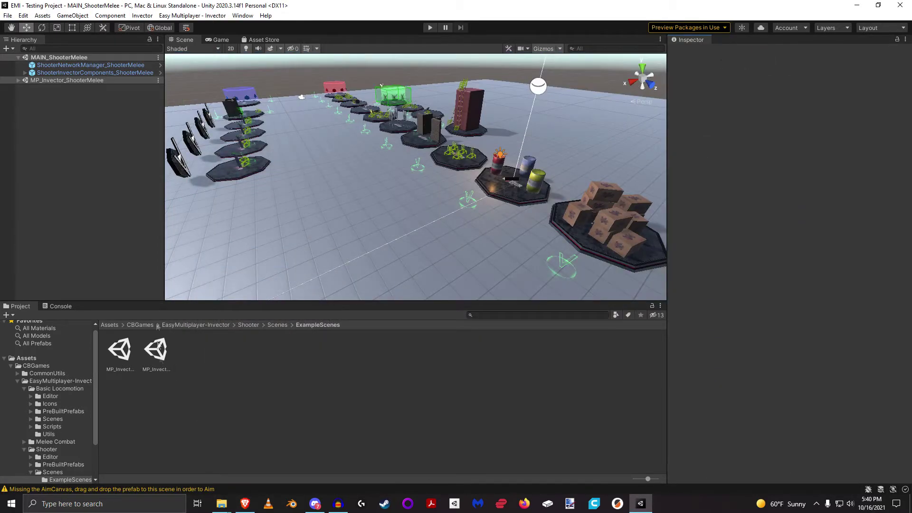
- Place the vBasicController prefab from Invector-3rdPersonController/Basic Locomotion/Prefabs into the scene
left_click(18, 381)
left_click(11, 370)
left_click(47, 376)
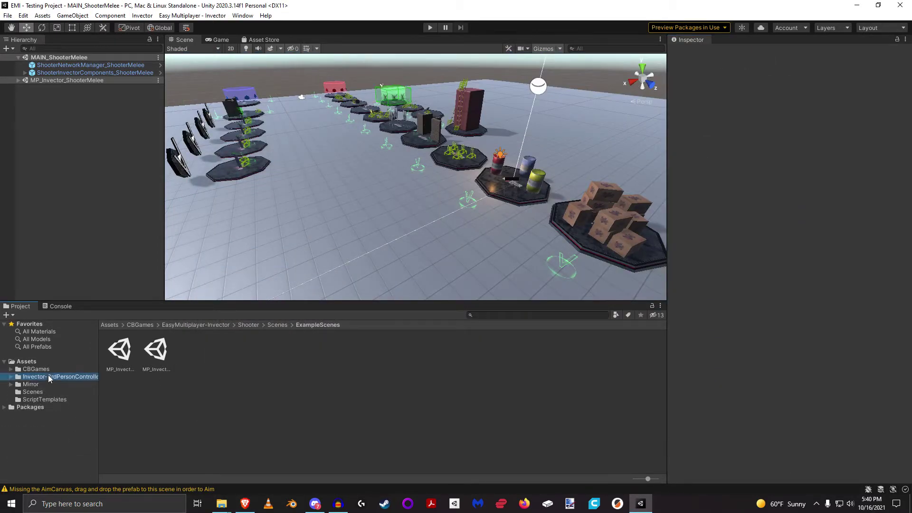
double_click(124, 355)
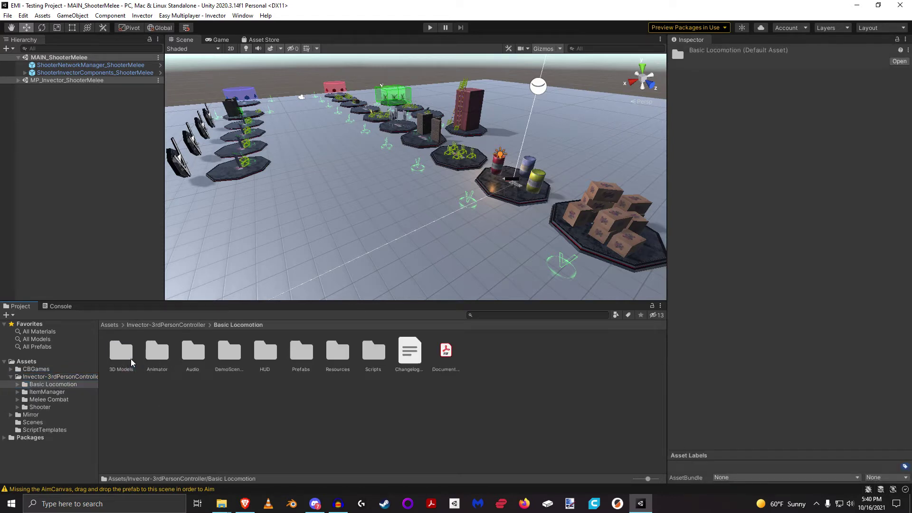
double_click(295, 354)
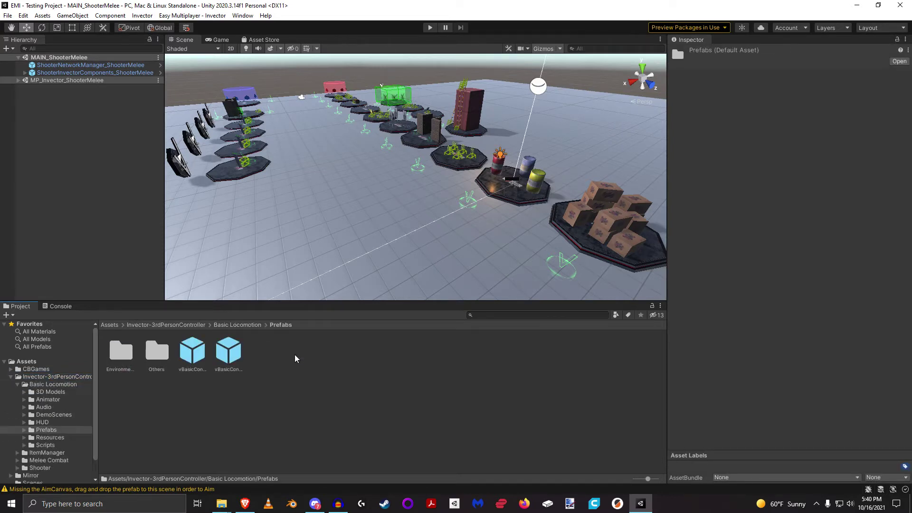
left_click(194, 359)
left_click_drag(194, 359, 358, 238)
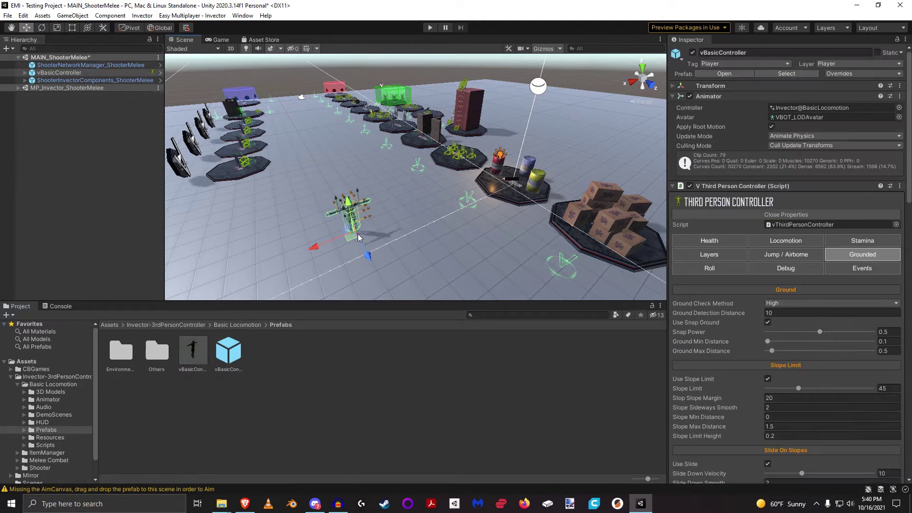
- Move vBasicController under the MP_Invector_ShooterMelee scene and frame the view on it
left_click(95, 175)
left_click(76, 65)
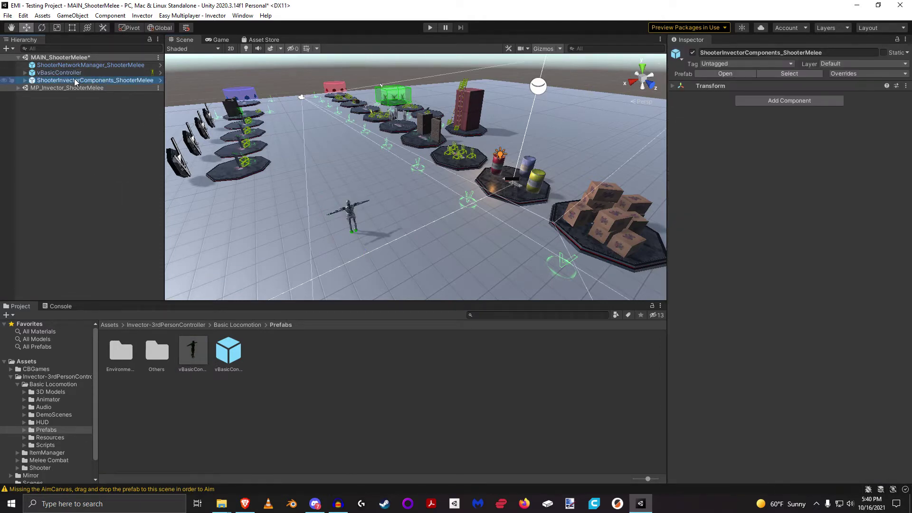
left_click(75, 73)
left_click_drag(74, 77, 79, 134)
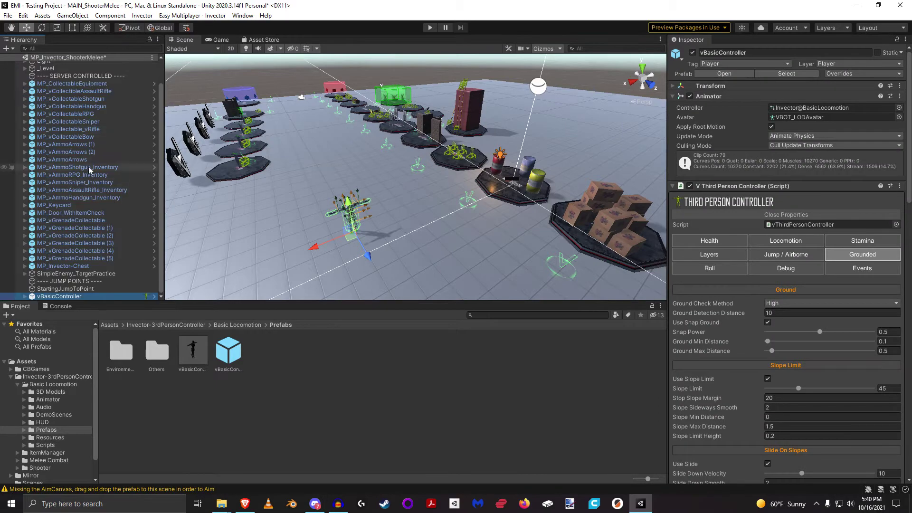
left_click_drag(297, 263, 697, 117, "alt")
key("f")
- Collapse all vBasicController components from Animator to Ladder Action, then bring the docs back
left_click(708, 96)
left_click(713, 106)
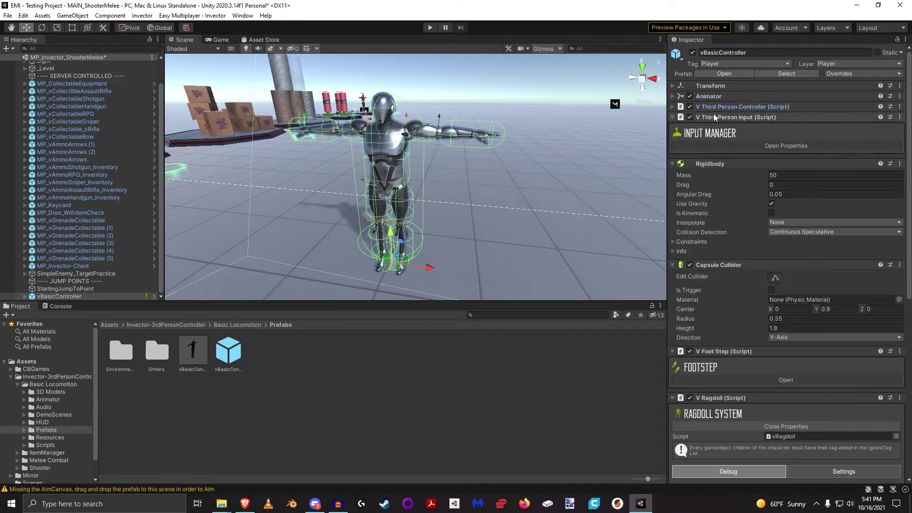
left_click(713, 117)
left_click(714, 127)
left_click(716, 137)
left_click(713, 148)
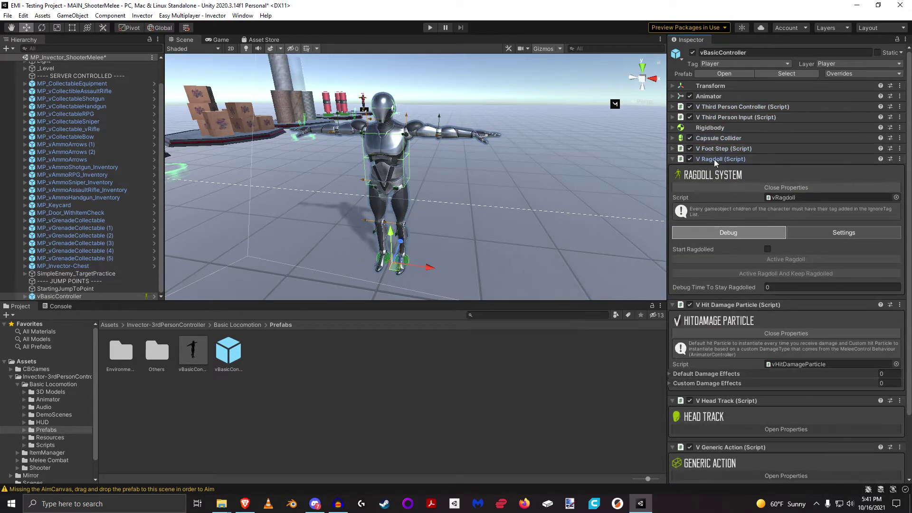
left_click(713, 159)
left_click(713, 169)
left_click(714, 180)
left_click(714, 191)
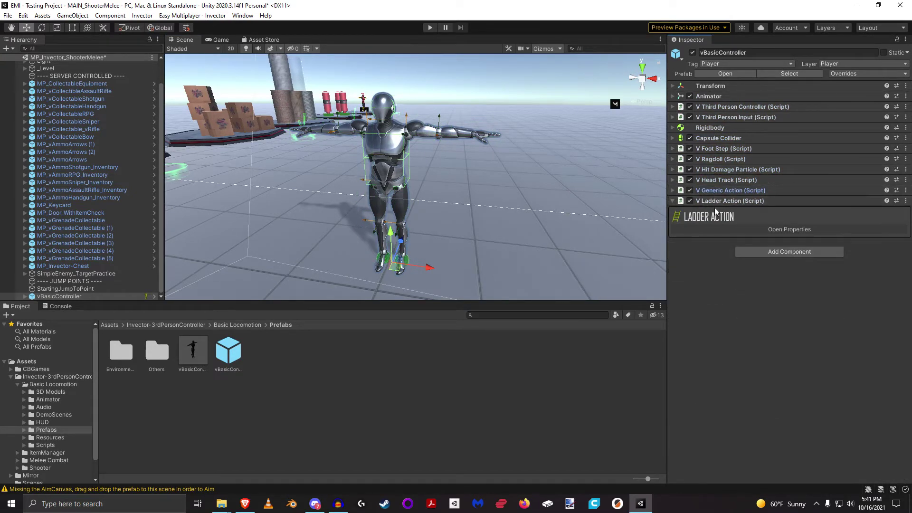
left_click(714, 201)
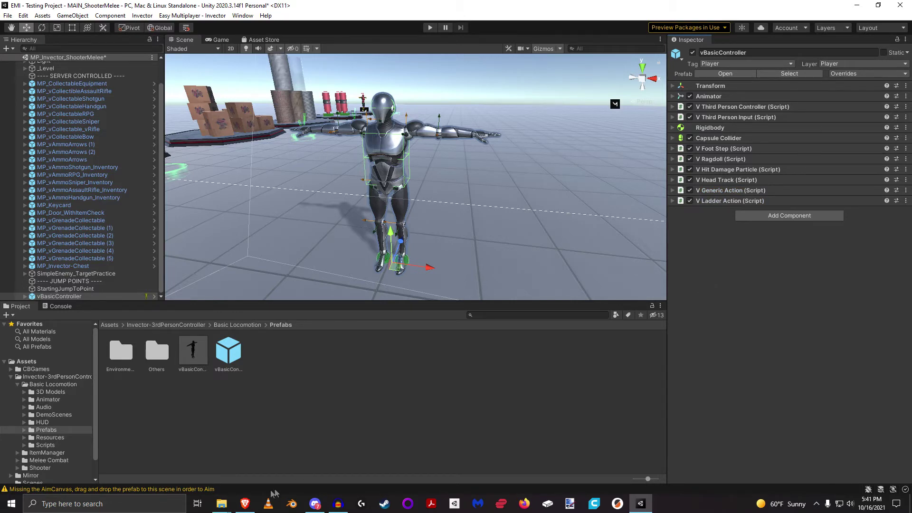
left_click(245, 504)
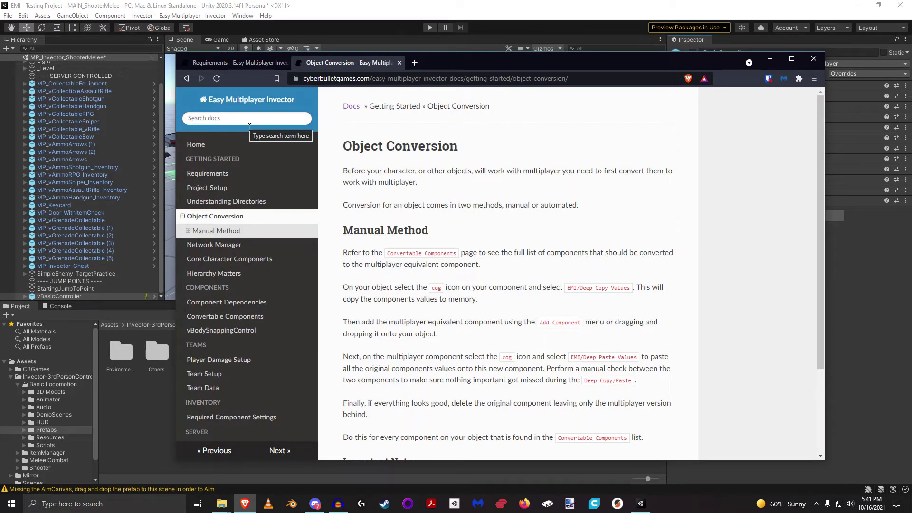
- Review the Basic Locomotion table on the Convertable Components page, then return to Unity
middle_click(212, 325)
left_click(455, 63)
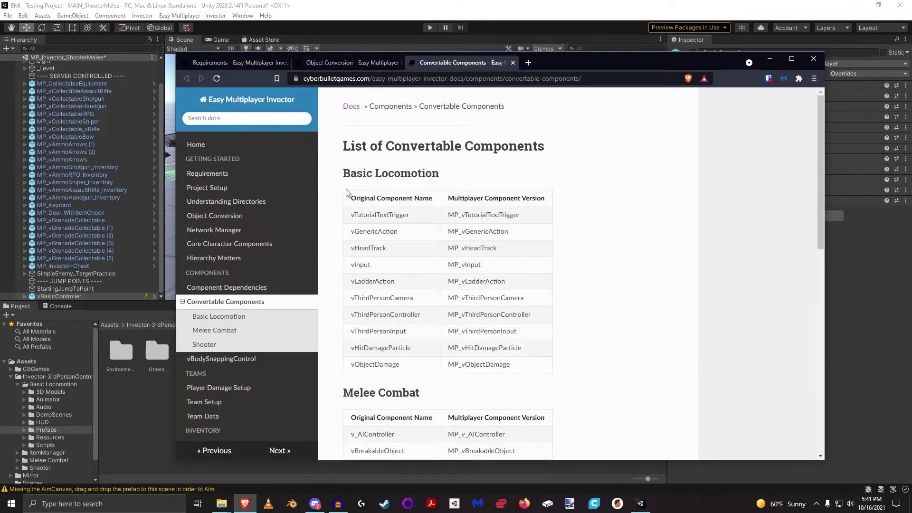
left_click_drag(347, 180, 539, 375)
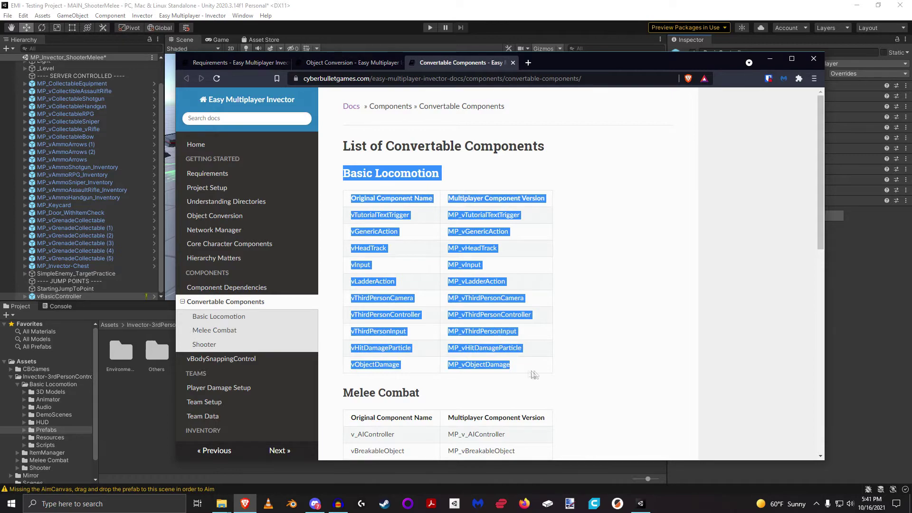
left_click(571, 359)
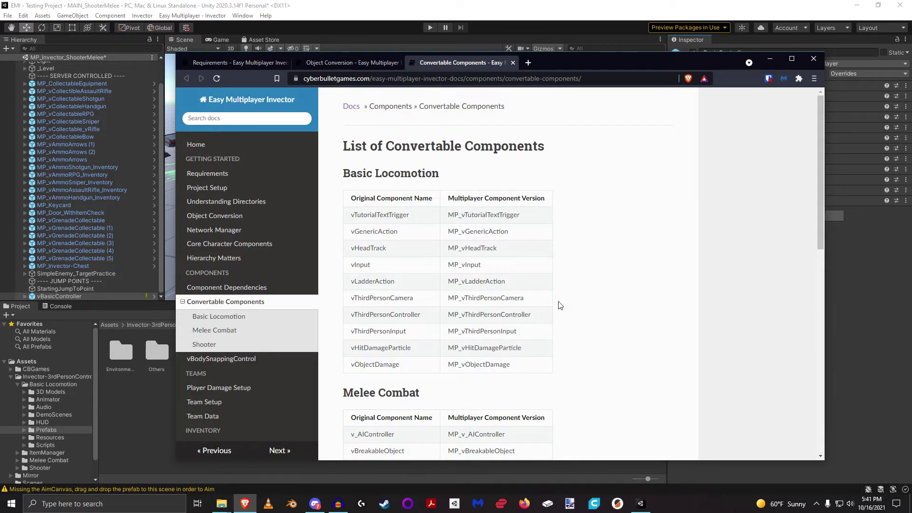
scroll(560, 305, "down", 6)
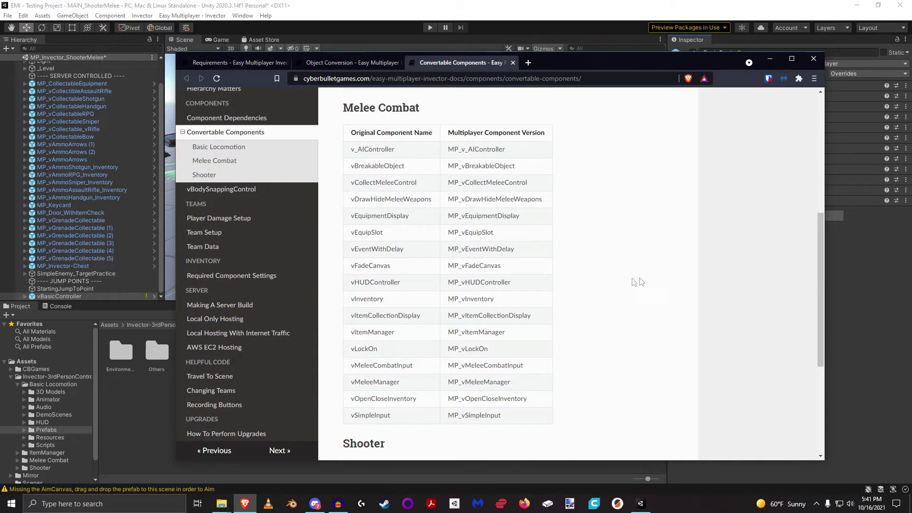
scroll(636, 282, "down", 4)
key("Home")
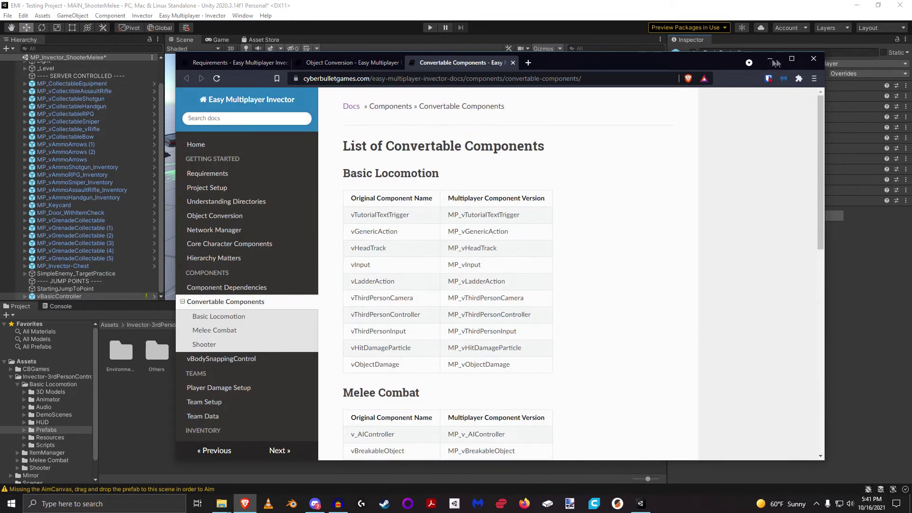
left_click(768, 59)
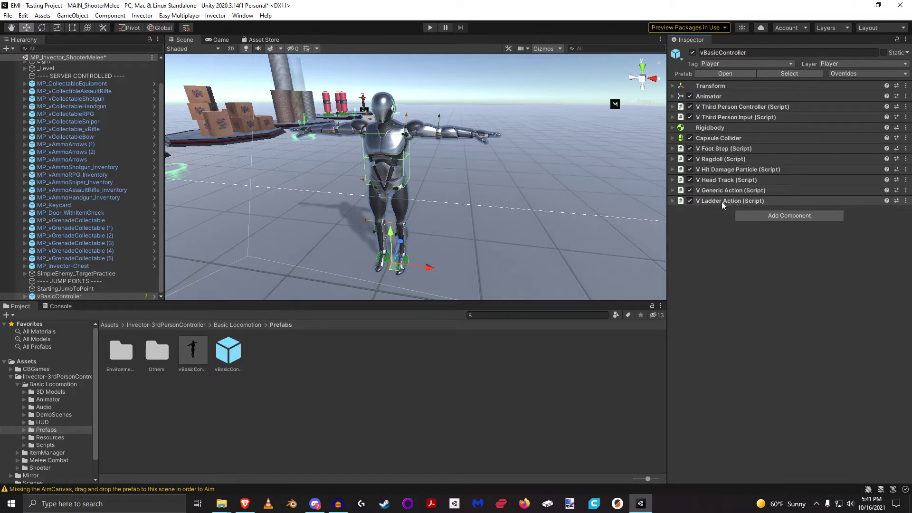
- Add the MP_v Ladder Action component to vBasicController by searching 'MP_vlad'
left_click(799, 217)
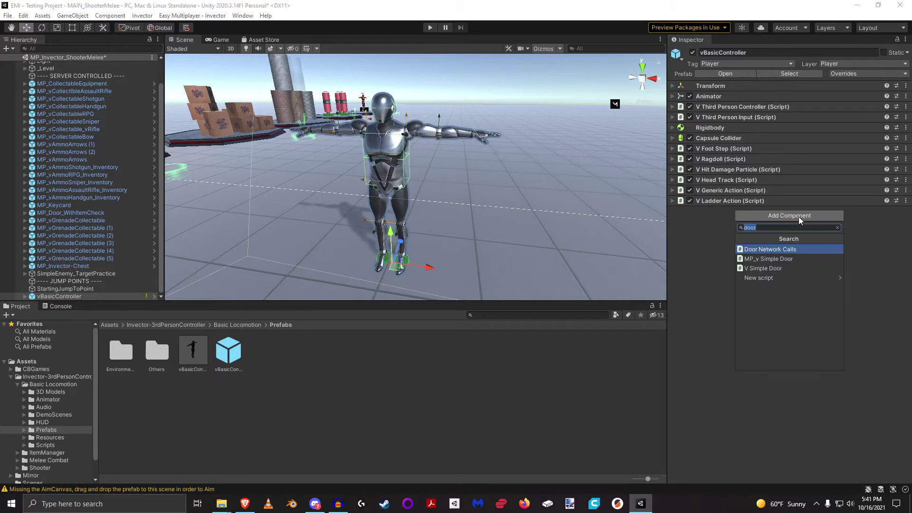
type("MP")
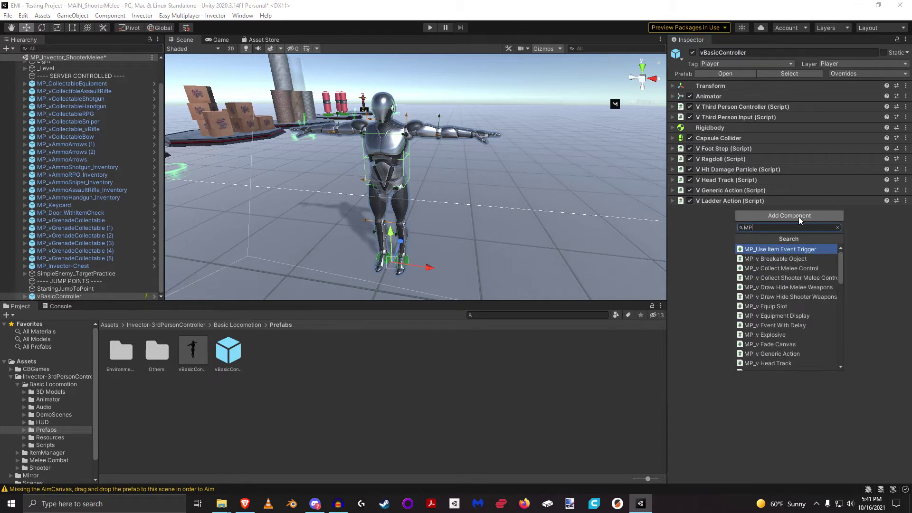
type("_vlad")
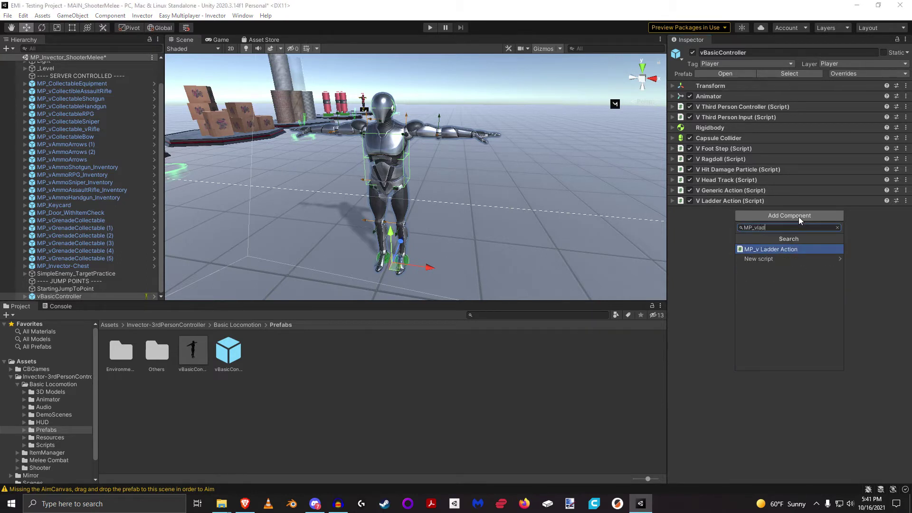
key("Return")
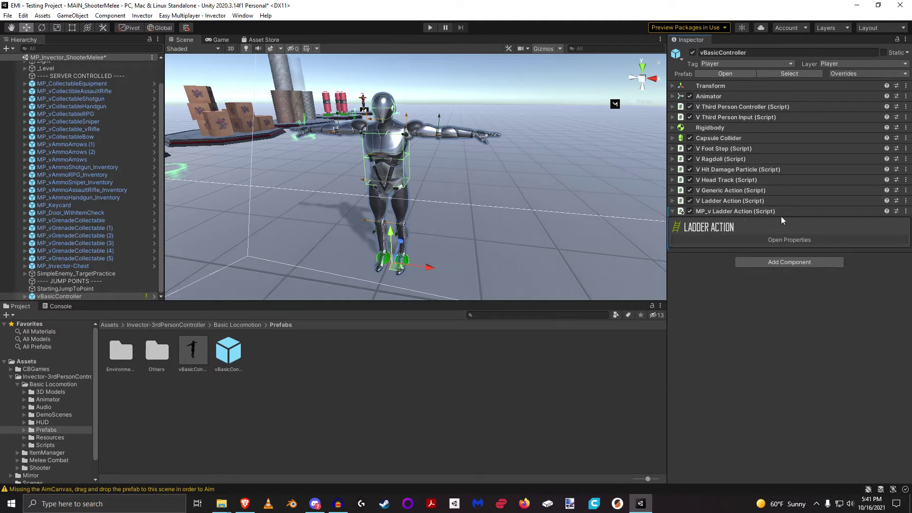
- Unpack vBasicController completely from its prefab
right_click(61, 295)
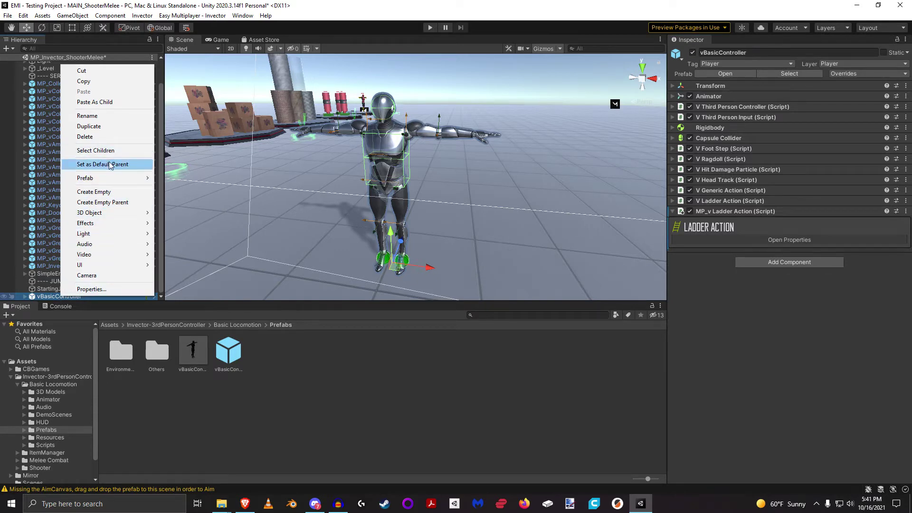
mouse_move(108, 179)
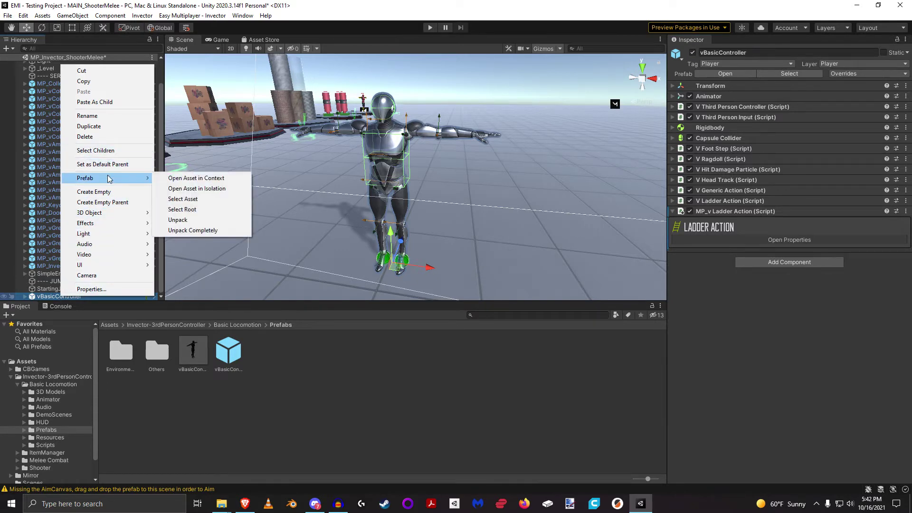
left_click(199, 230)
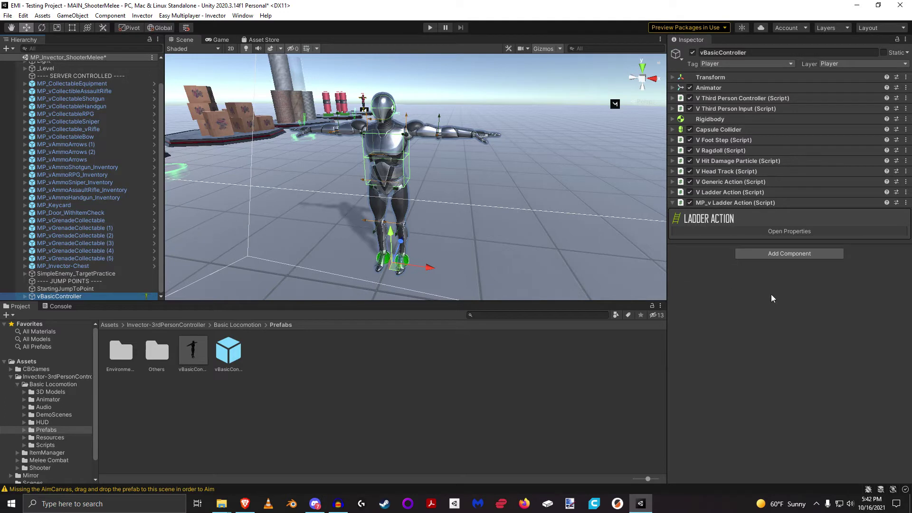
- Deep-copy V Ladder Action's values and deep-paste them into MP_v Ladder Action
left_click(906, 193)
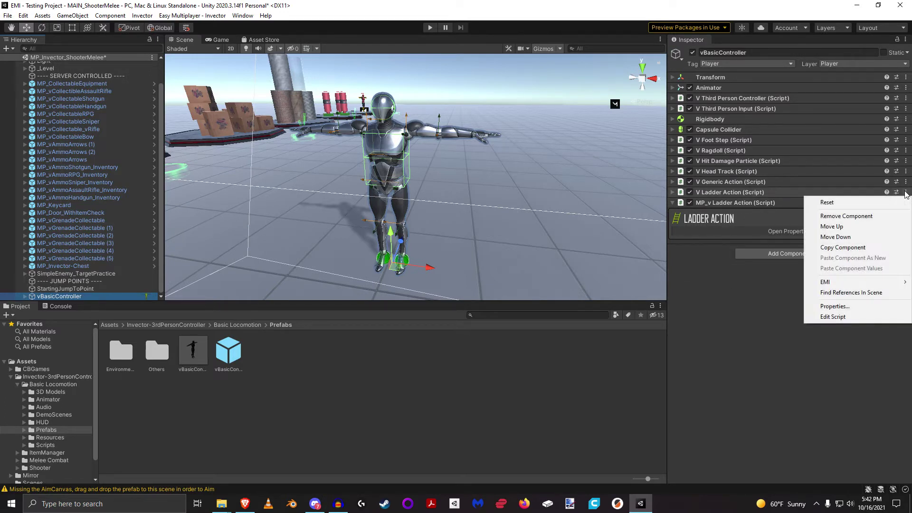
mouse_move(826, 283)
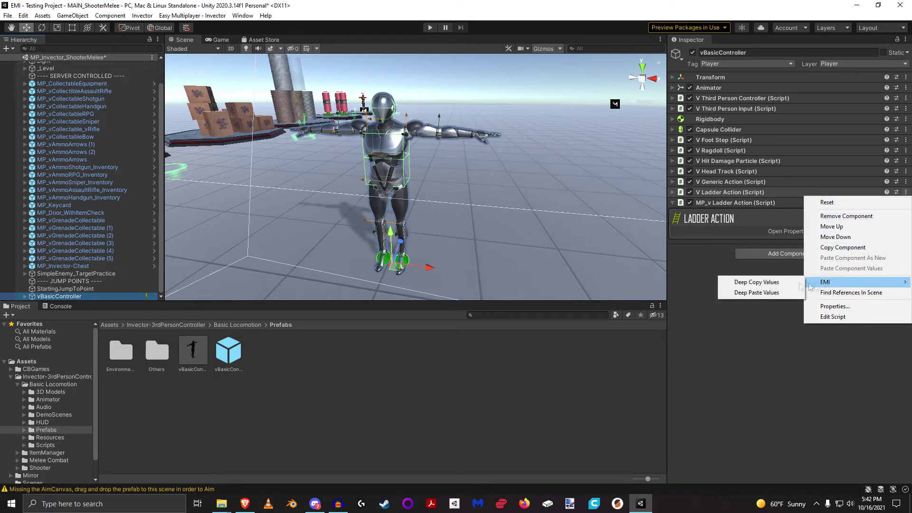
left_click(757, 282)
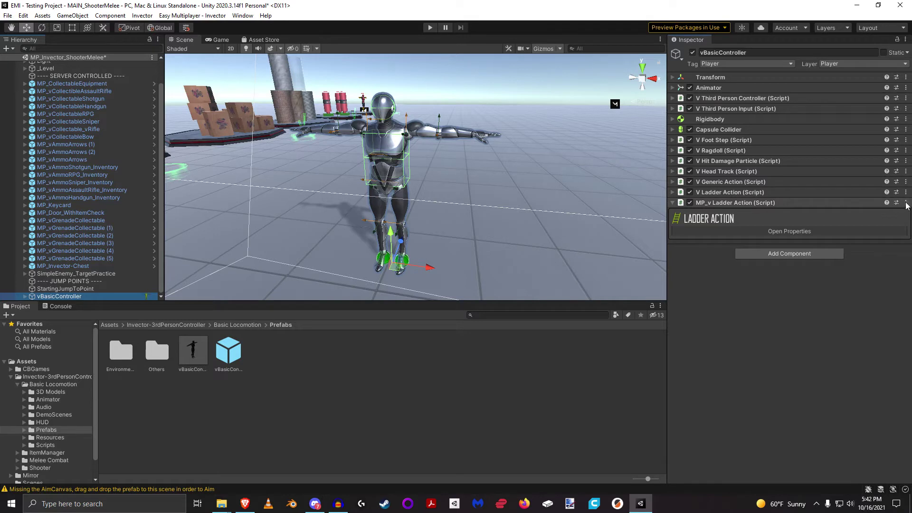
left_click(848, 233)
left_click(907, 203)
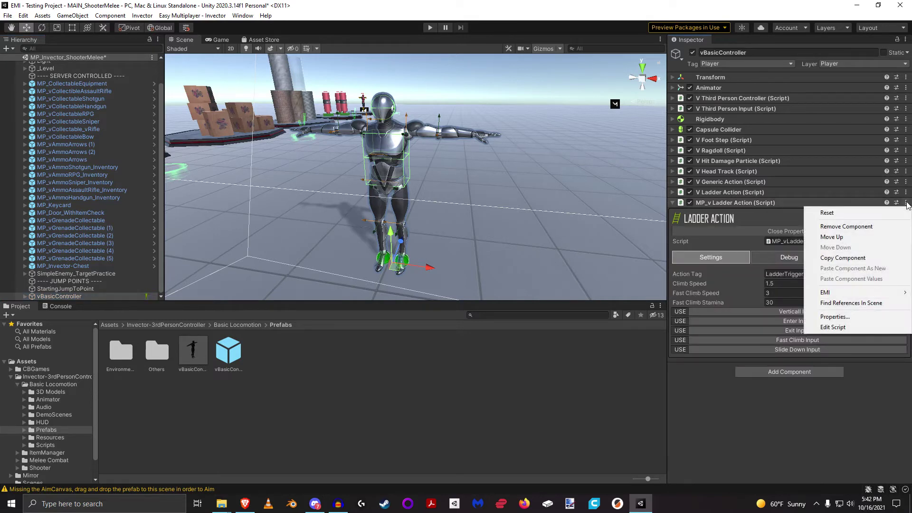
mouse_move(852, 293)
left_click(769, 304)
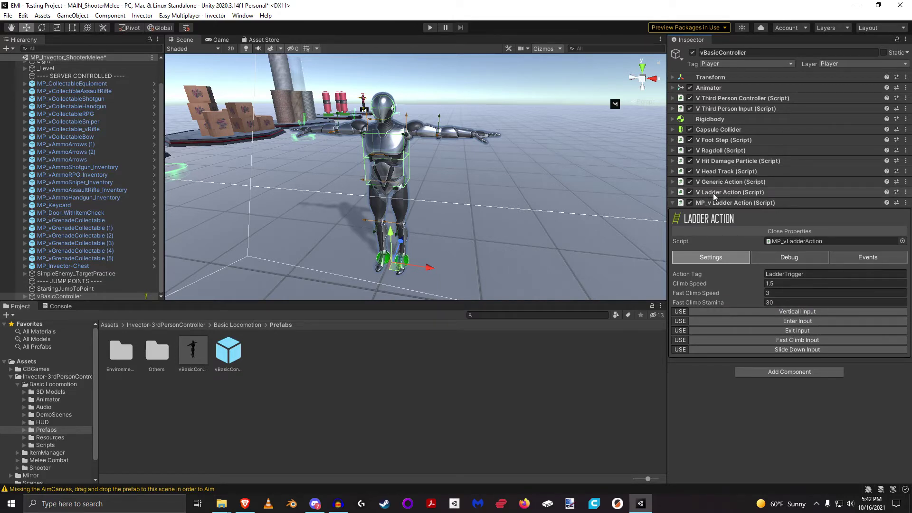
- Check the pasted ladder settings, then remove the original V Ladder Action component
left_click(873, 260)
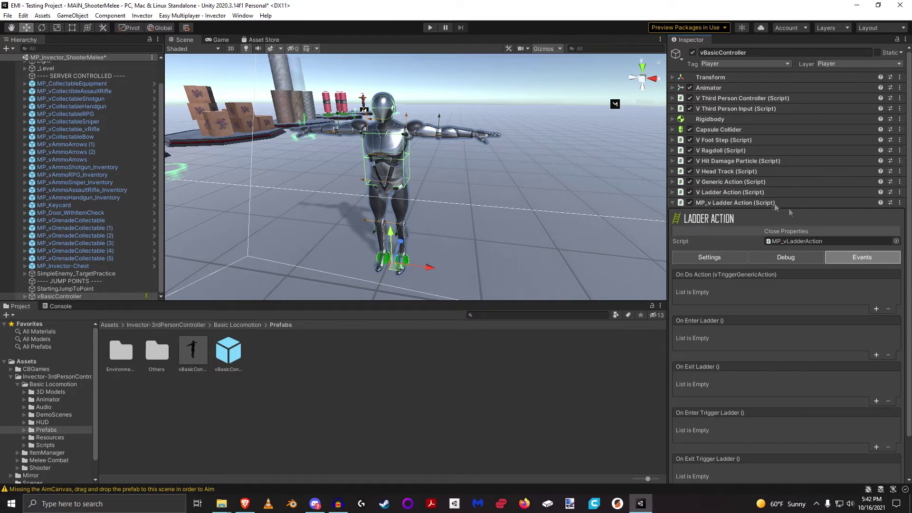
left_click(711, 257)
left_click(735, 202)
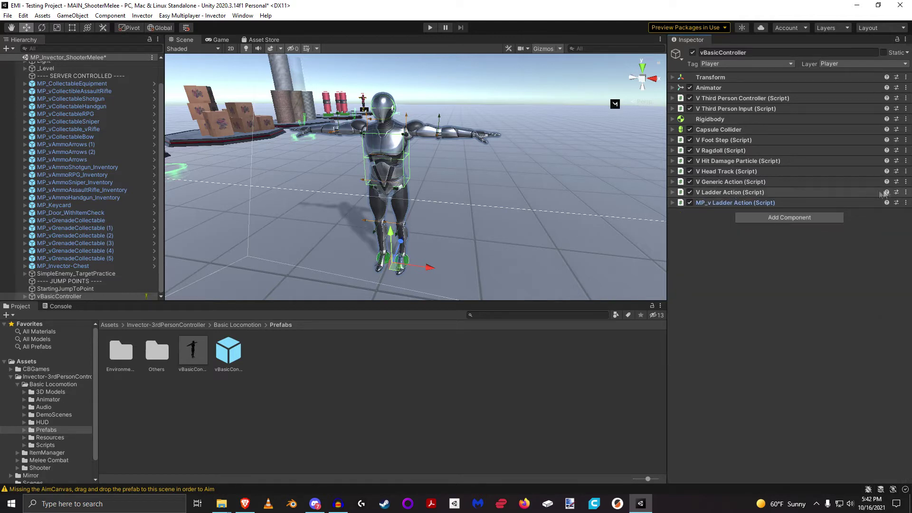
left_click(905, 192)
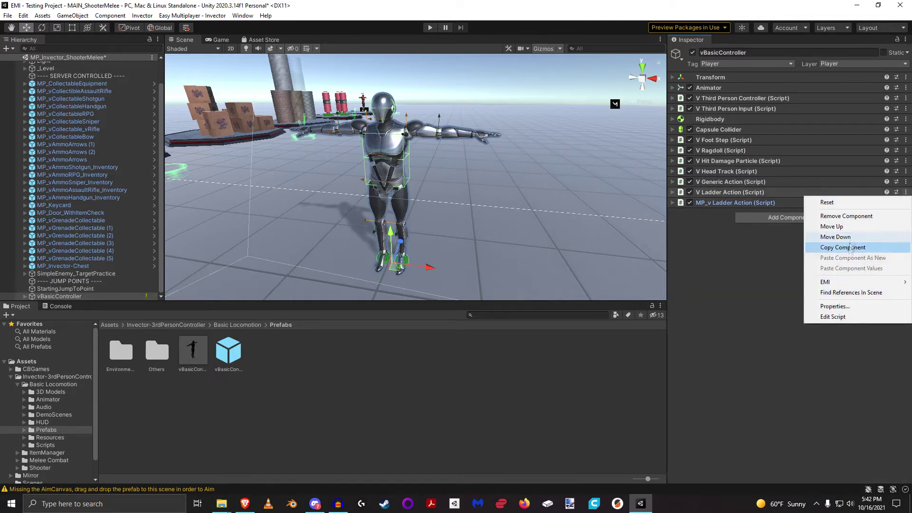
left_click(846, 216)
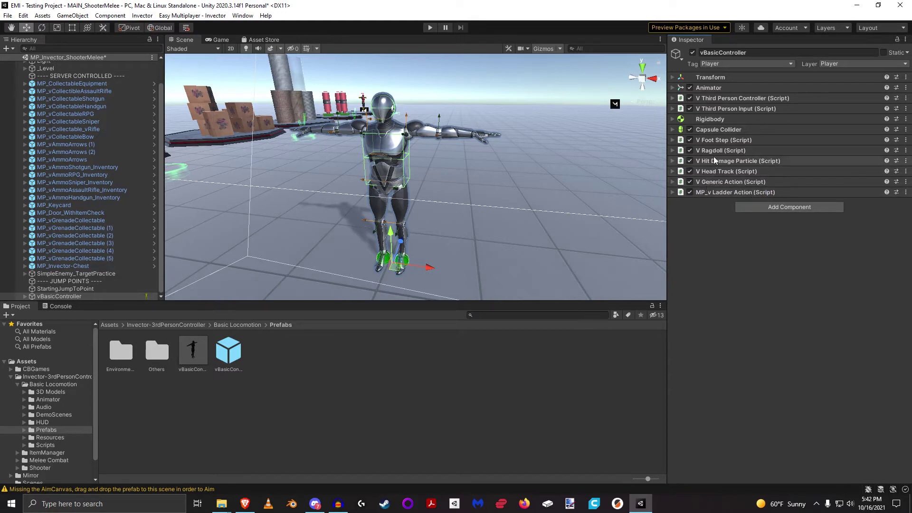
- Add MP_v Generic Action, paste the copied values, and remove the original V Generic Action
left_click(779, 208)
left_click(783, 241)
left_click(906, 203)
mouse_move(825, 292)
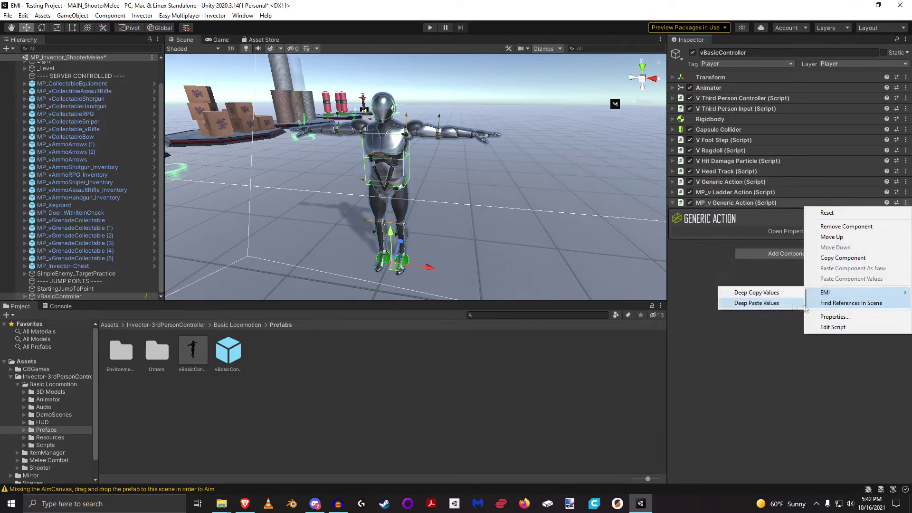
left_click(800, 303)
right_click(755, 182)
left_click(762, 204)
- Replace V Hit Damage Particle with MP_v Hit Damage Particle, carrying over its values
left_click(763, 207)
left_click(765, 241)
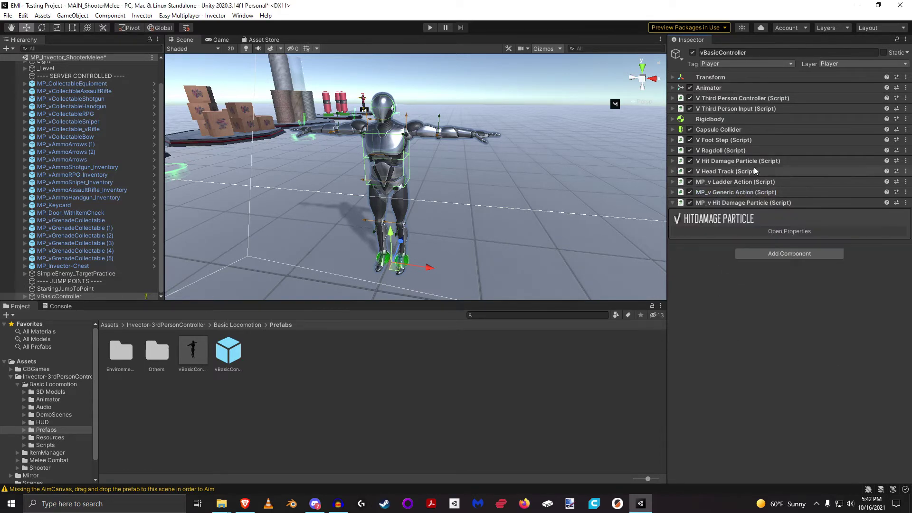
right_click(755, 161)
mouse_move(807, 297)
left_click(660, 298)
right_click(760, 203)
left_click(660, 304)
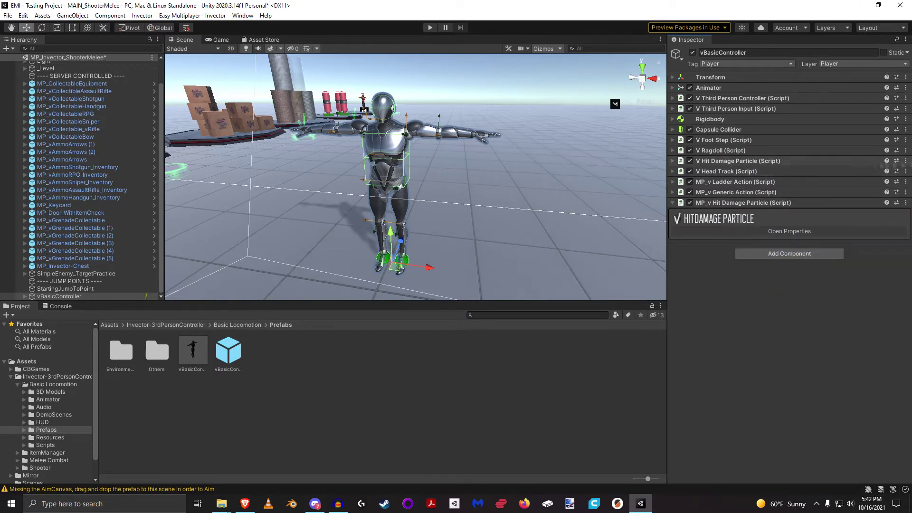
right_click(755, 162)
left_click(763, 182)
- Replace V Head Track with MP_v Head Track, found by searching 'head', keeping its values
left_click(753, 206)
type("head")
key("Return")
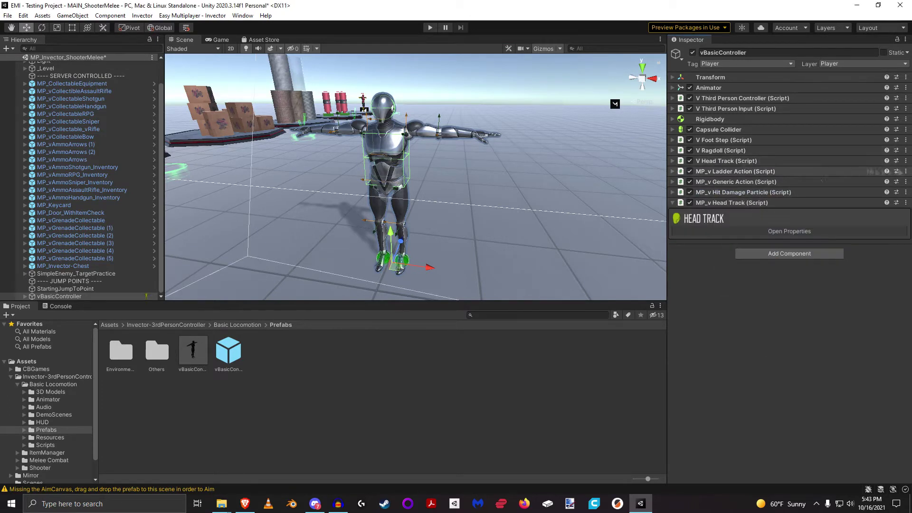
right_click(754, 160)
right_click(753, 202)
left_click(753, 205)
right_click(760, 160)
left_click(767, 172)
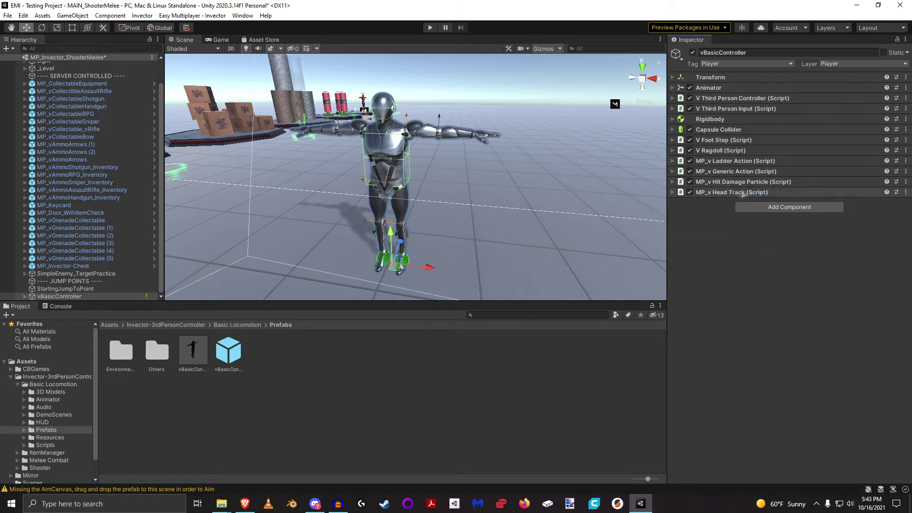
- Review the new MP_v Head Track, Hit Damage Particle and Generic Action components
left_click(743, 191)
left_click(743, 192)
left_click(743, 181)
left_click(743, 181)
left_click(743, 171)
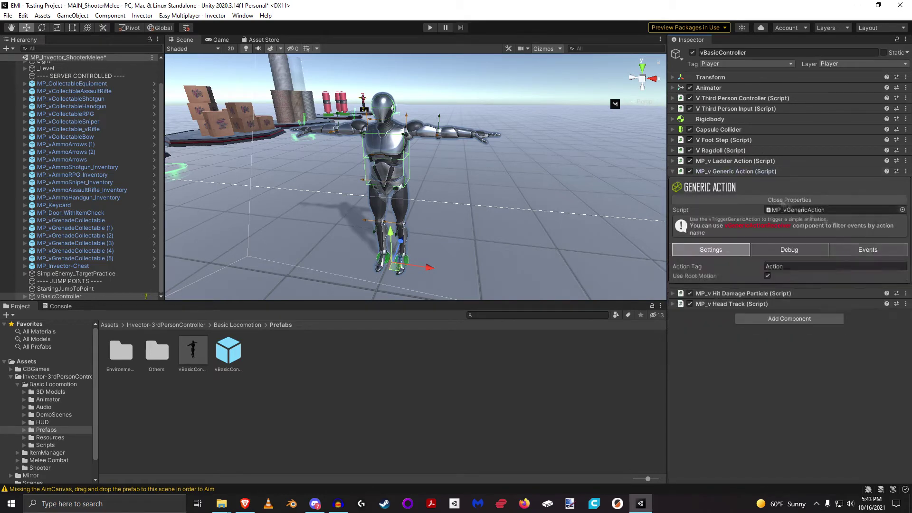
left_click(759, 171)
- Add MP_v Third Person Input, which also brings NetworkIdentity and Basic Network Calls
left_click(785, 207)
type("third")
key("Return")
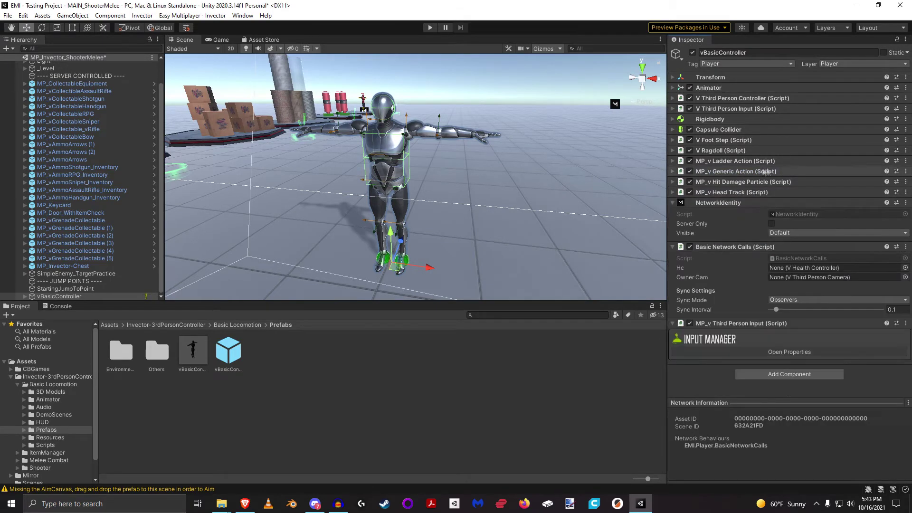
left_click(732, 202)
left_click(734, 212)
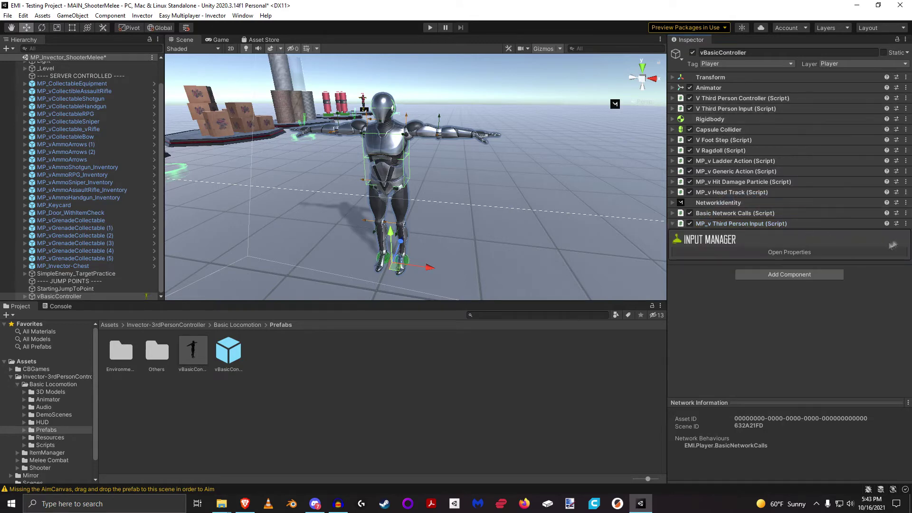
right_click(788, 223)
left_click(757, 213)
left_click(734, 213)
left_click(733, 213)
- Remove the original V Third Person Input component
left_click(751, 256)
left_click(734, 223)
left_click(789, 238)
right_click(803, 108)
left_click(826, 128)
- Replace V Third Person Controller with MP_v Third Person Controller, copying its values across
left_click(765, 228)
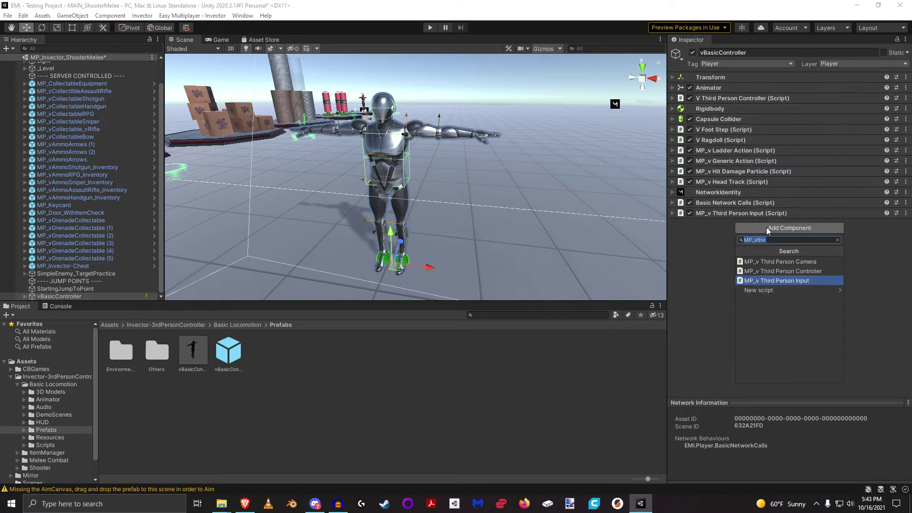
left_click(783, 271)
left_click(905, 98)
mouse_move(814, 188)
left_click(736, 188)
left_click(905, 223)
mouse_move(814, 317)
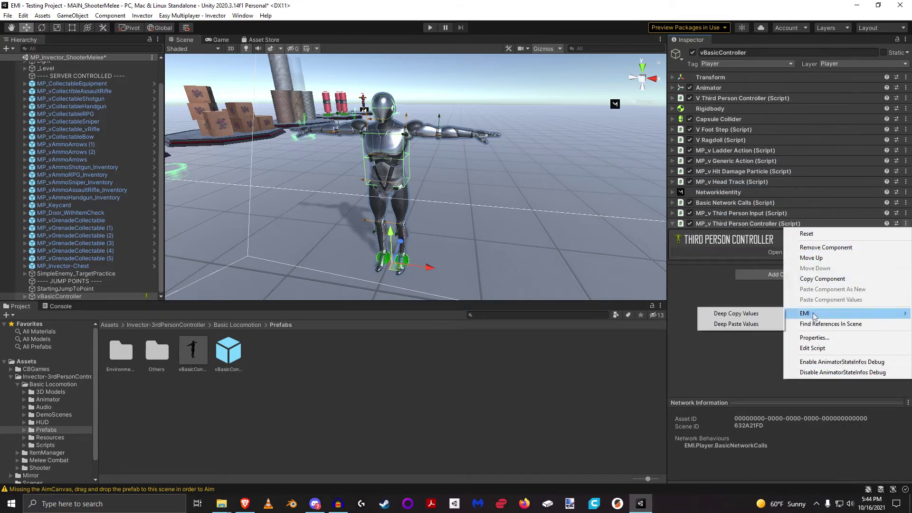
left_click(736, 324)
left_click(734, 223)
left_click(905, 98)
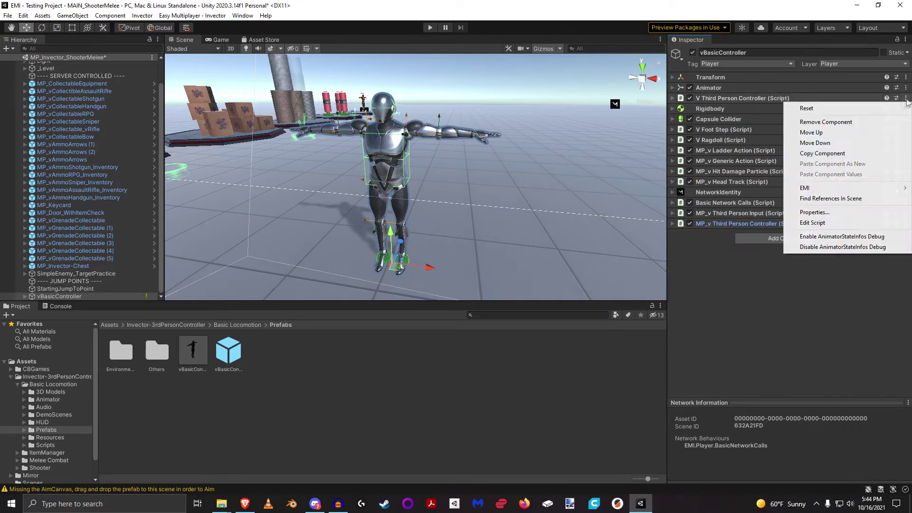
left_click(839, 122)
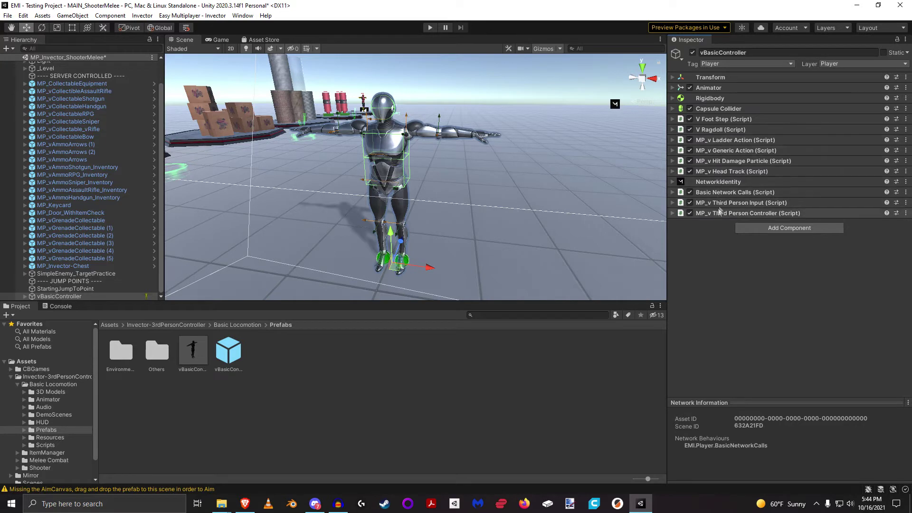
- Review Basic Network Calls and leave NetworkIdentity visibility at Default
left_click(724, 191)
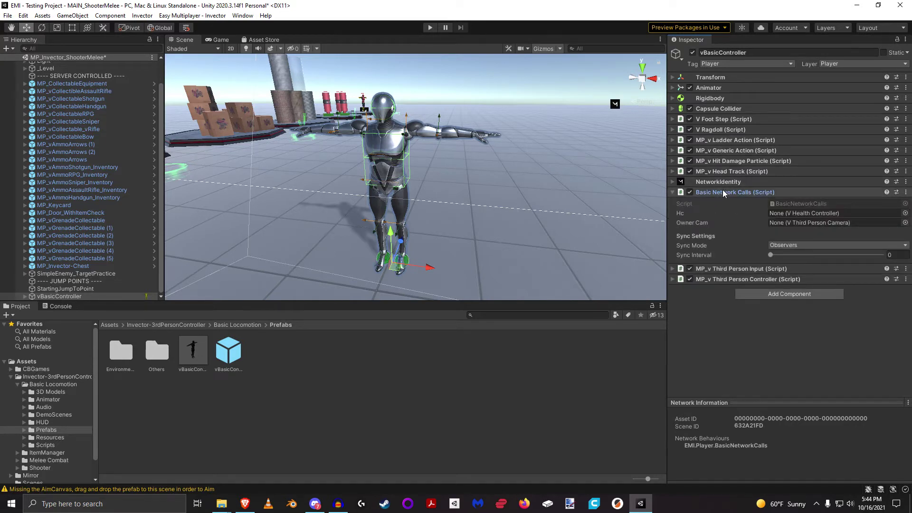
mouse_move(693, 258)
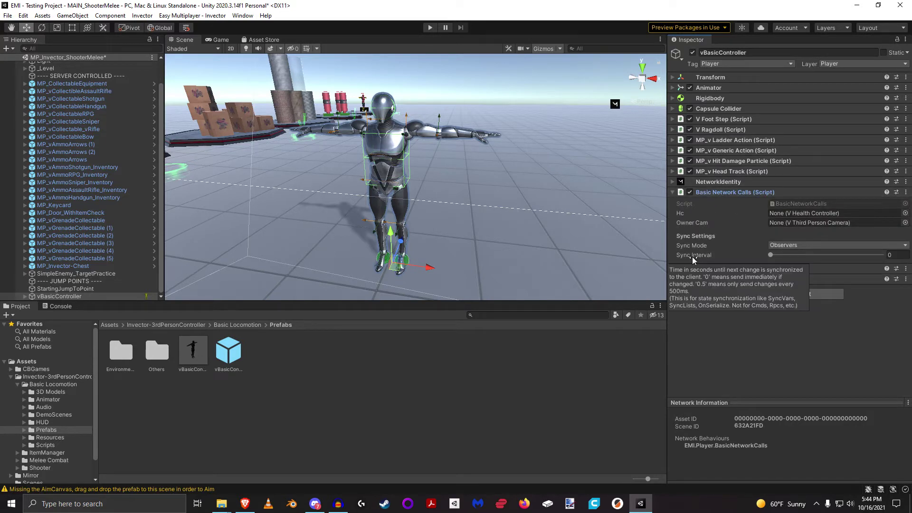
left_click(715, 192)
left_click(713, 181)
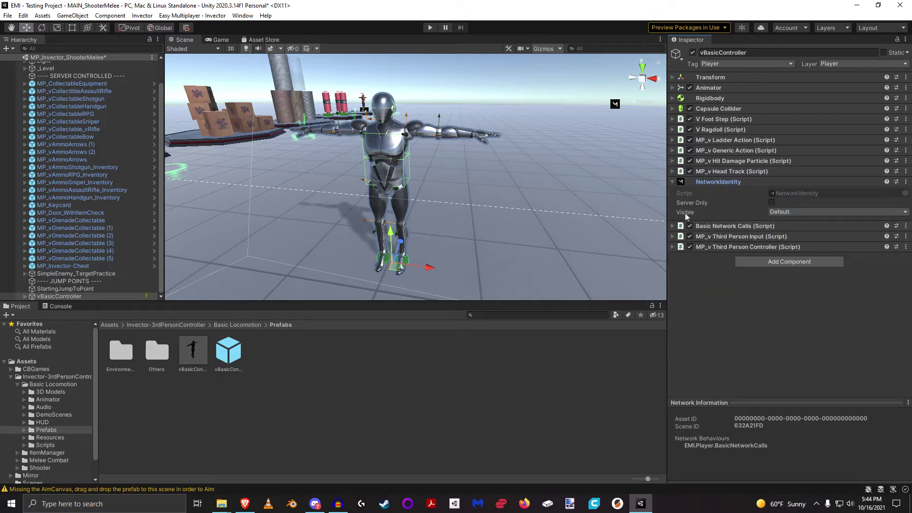
left_click(804, 212)
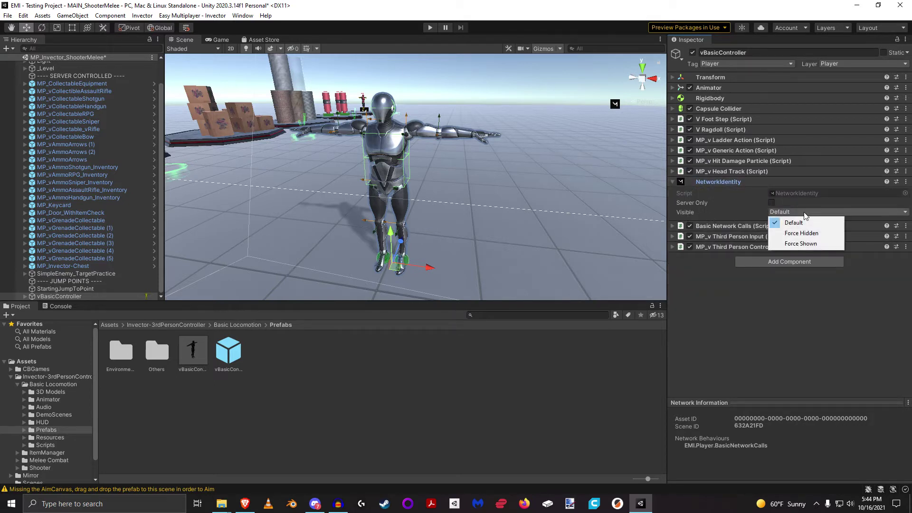
left_click(746, 273)
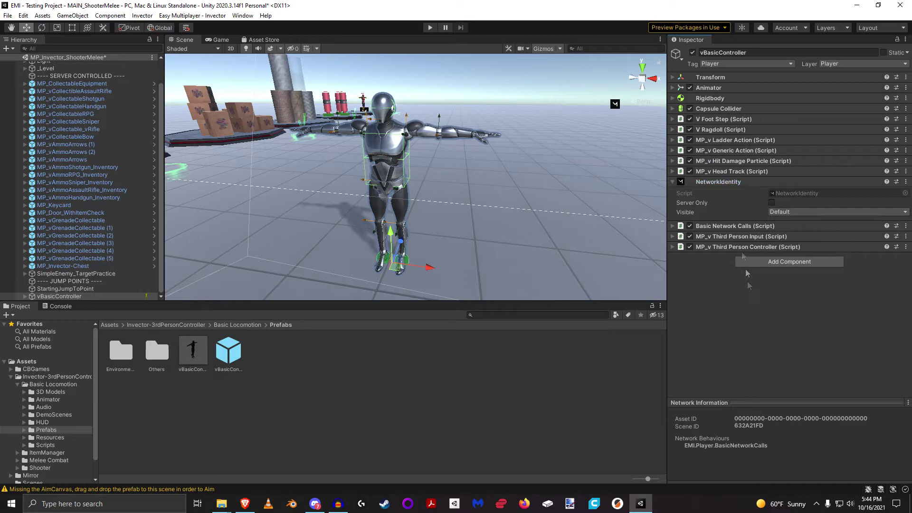
left_click(722, 180)
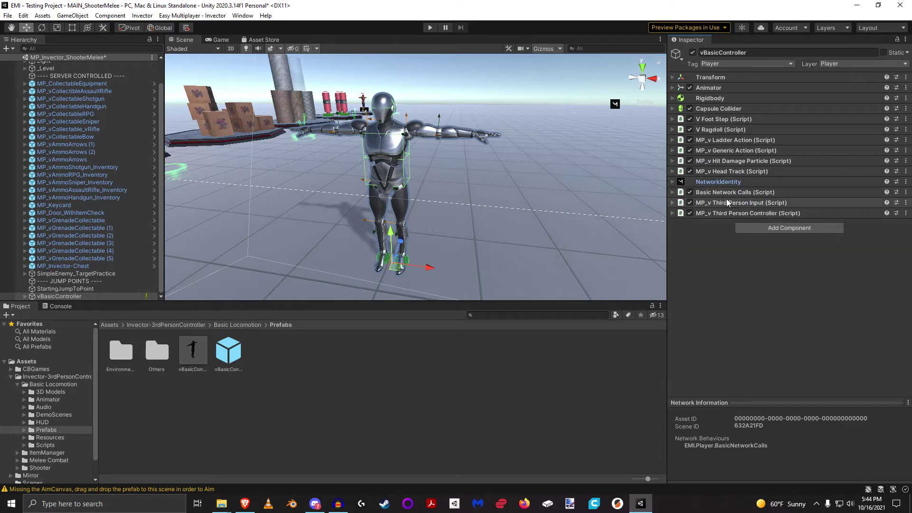
- Set the Animator's Culling Mode to Always Animate
left_click(716, 88)
left_click(796, 137)
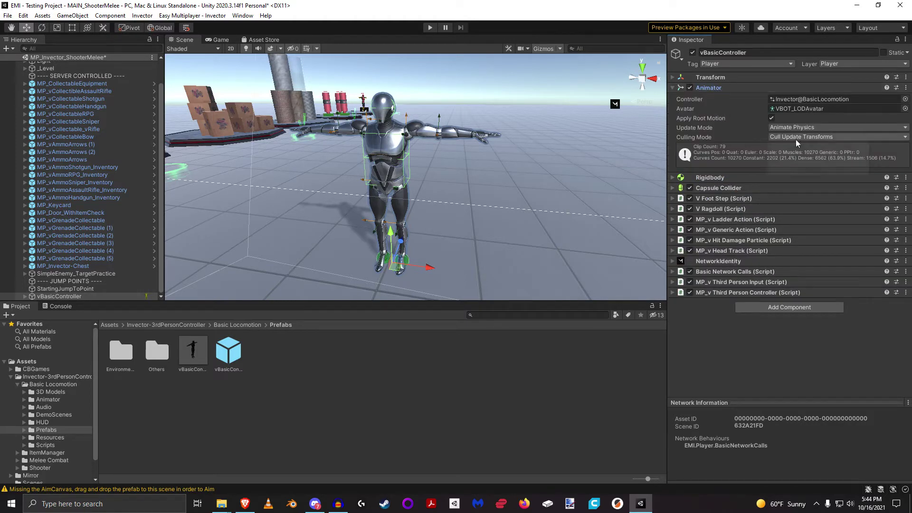
left_click(804, 147)
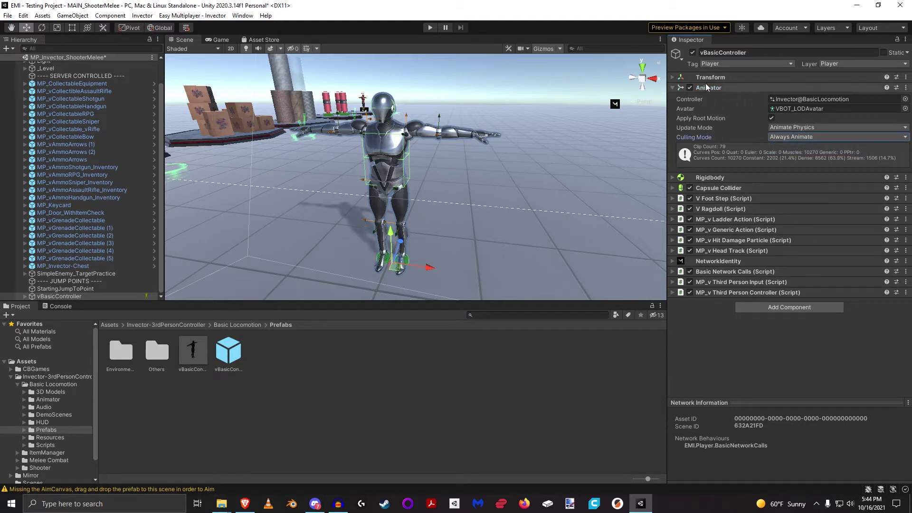
left_click(717, 90)
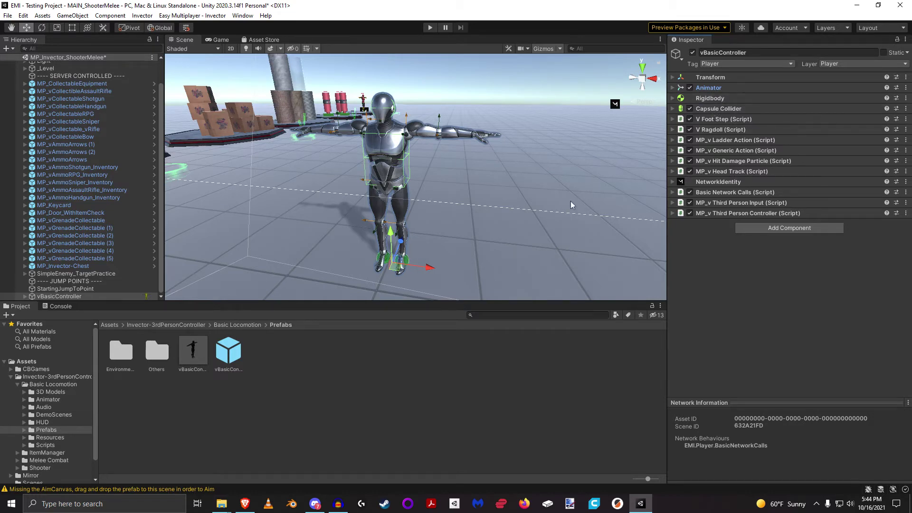
scroll(95, 153, "up", 1)
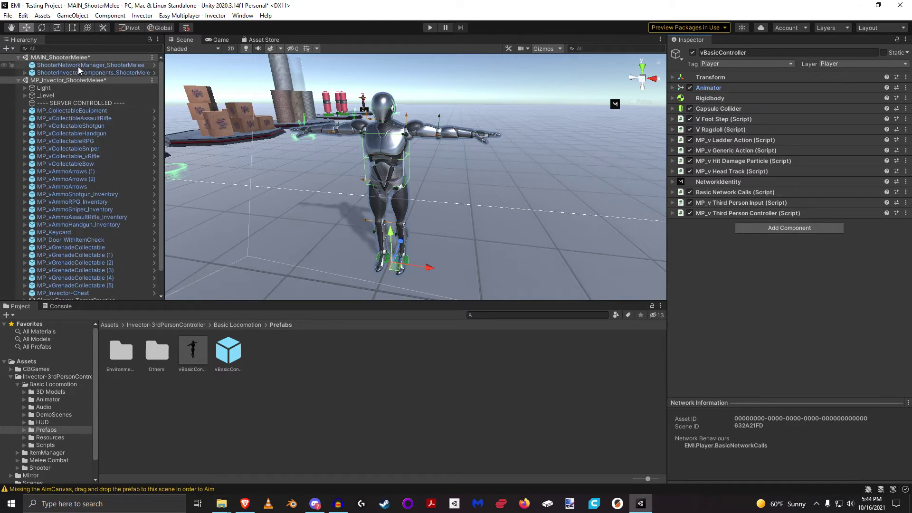
left_click(78, 66)
scroll(737, 369, "down", 1)
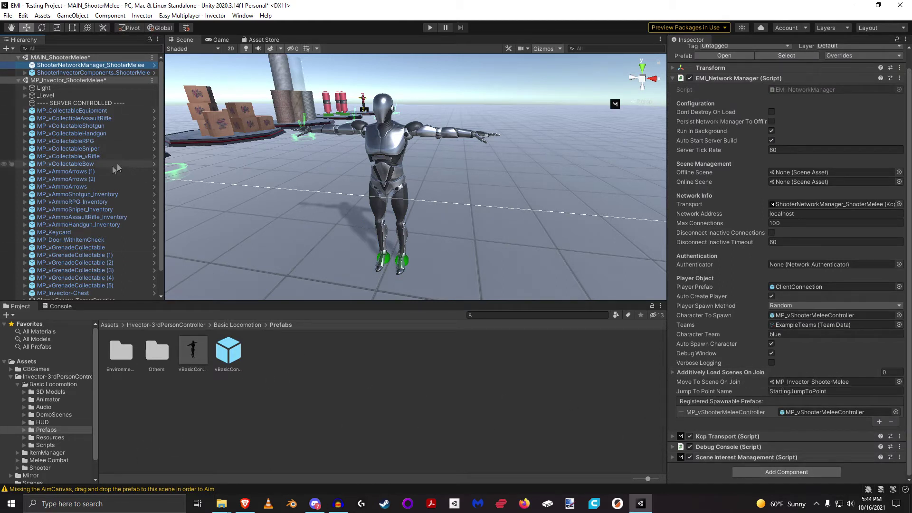
scroll(112, 167, "down", 2)
left_click(76, 295)
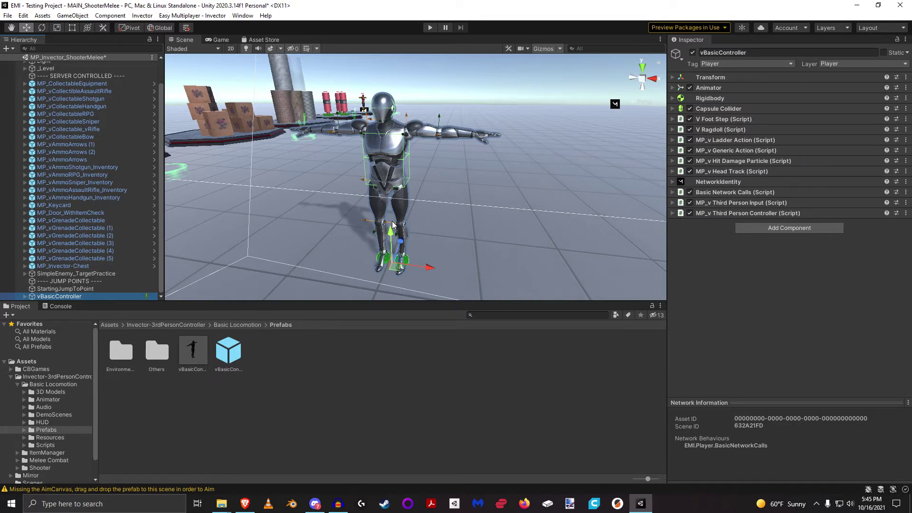
key("Delete")
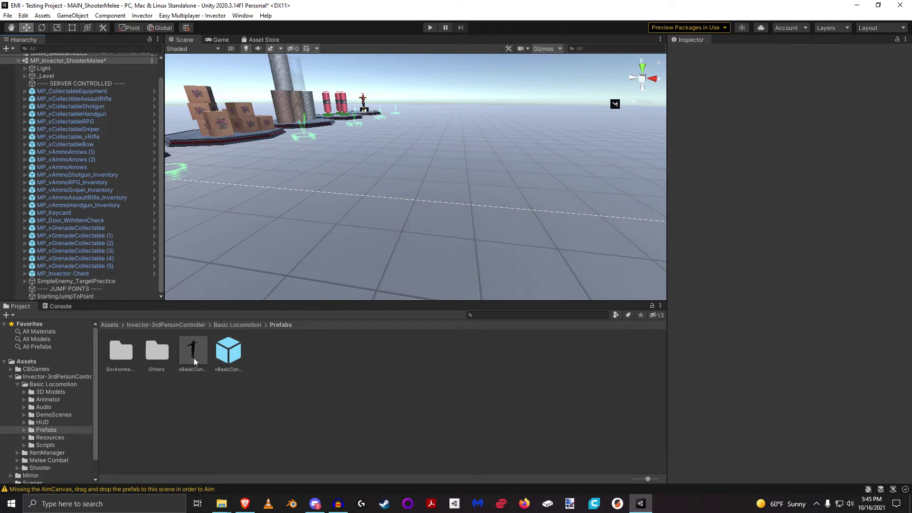
- Place a fresh vBasicController prefab in the scene and unpack it completely
left_click_drag(196, 353, 374, 241)
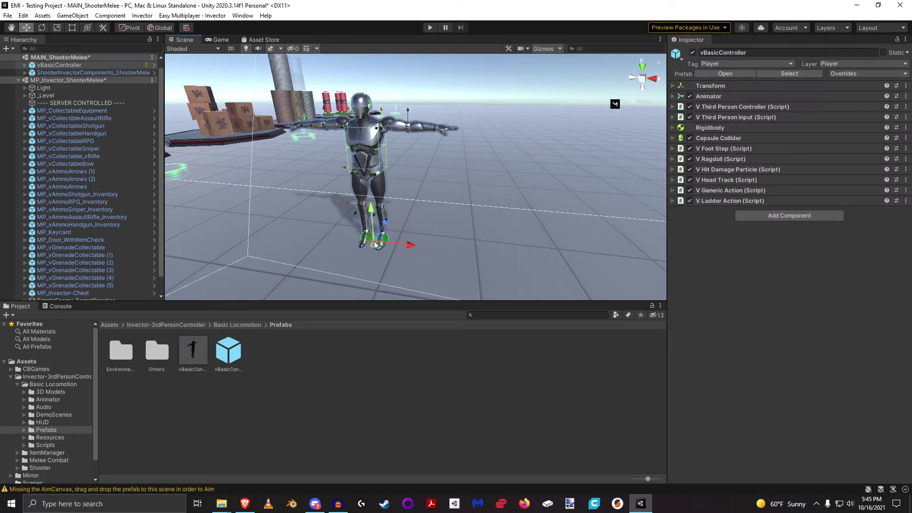
right_click(72, 66)
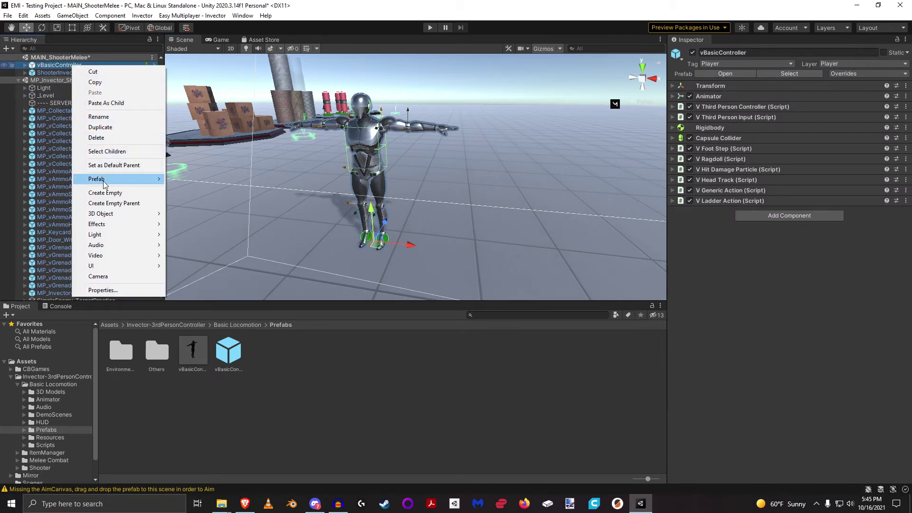
mouse_move(105, 181)
left_click(216, 231)
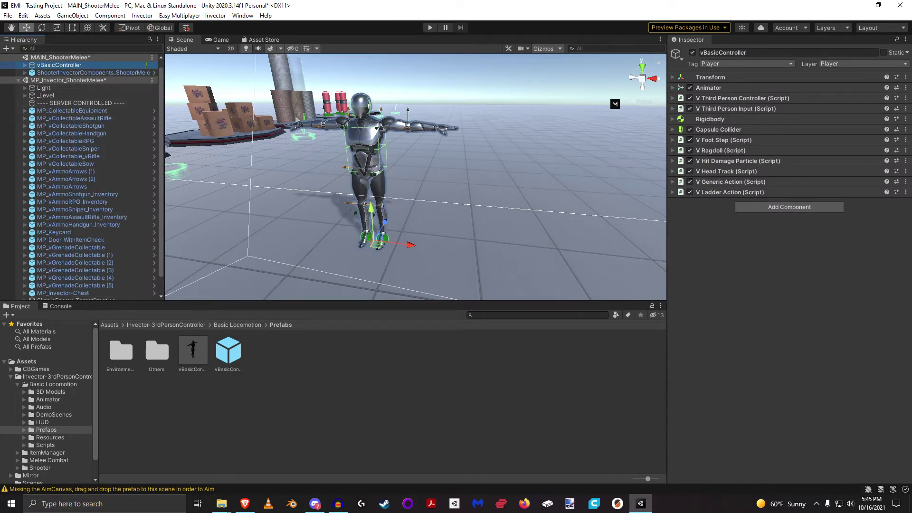
- Open the Easy Multiplayer navigator on its Convert Objects page
left_click(205, 16)
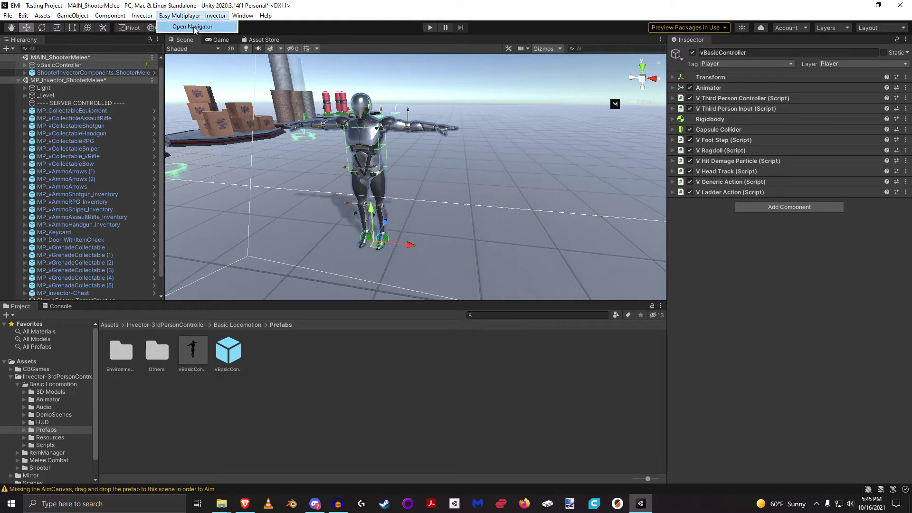
left_click(193, 27)
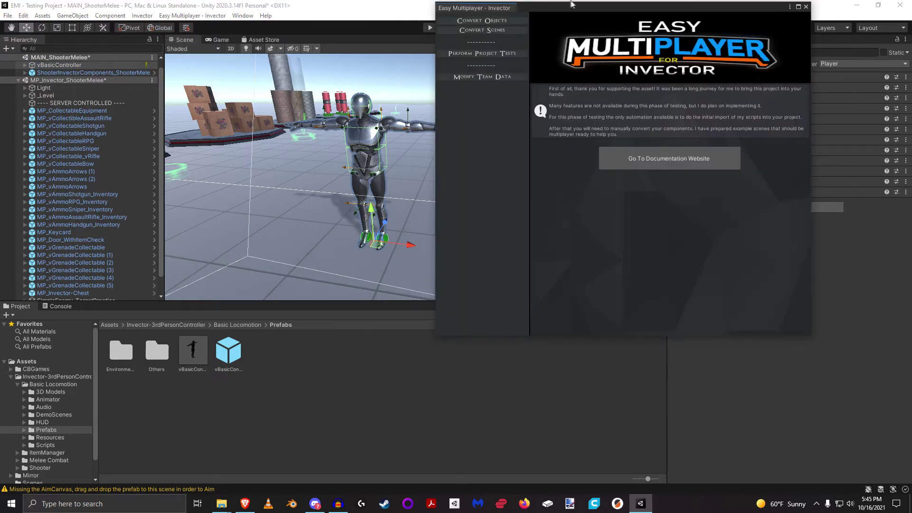
left_click_drag(574, 7, 573, 104)
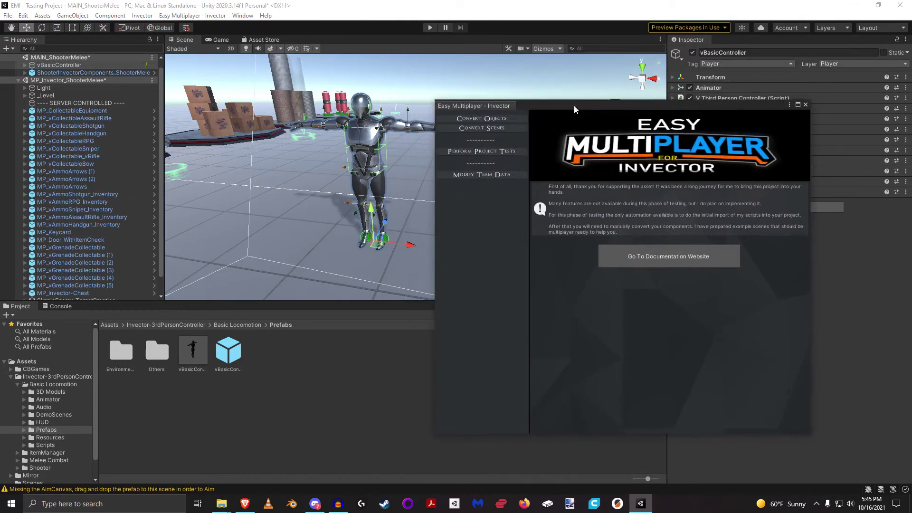
left_click(463, 117)
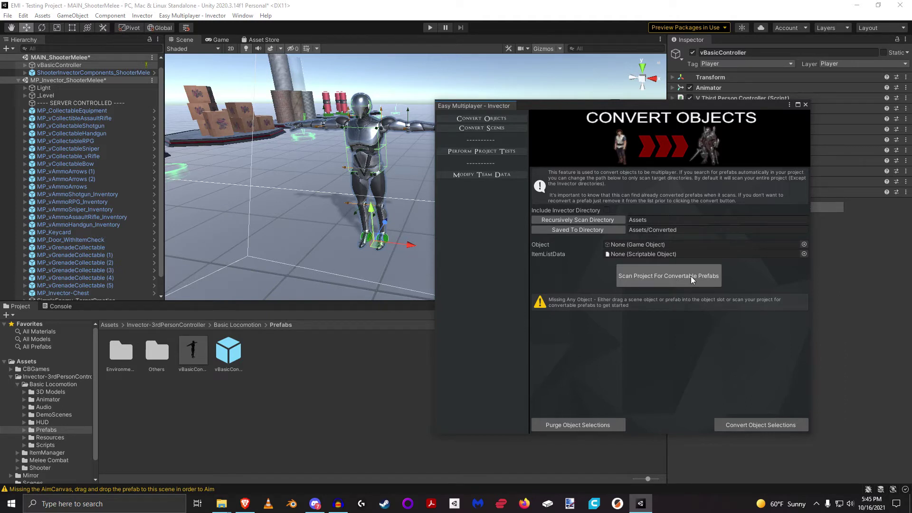
left_click(537, 244)
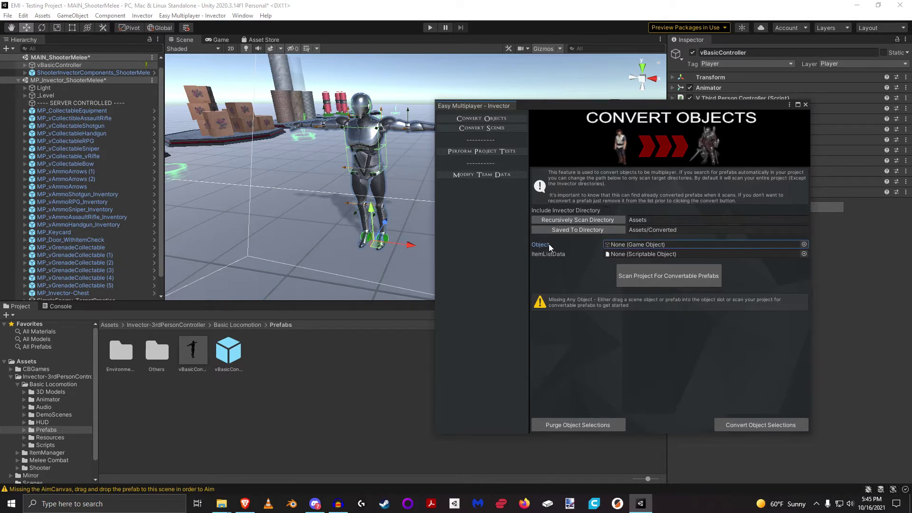
- Set vBasicController as the object, confirm the Assets/Converted output folder, and convert it
left_click(59, 65)
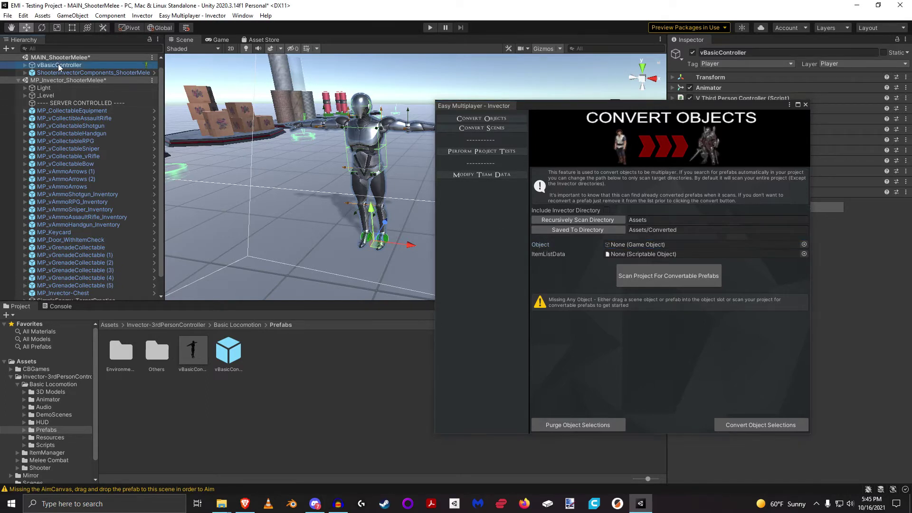
left_click_drag(59, 66, 651, 246)
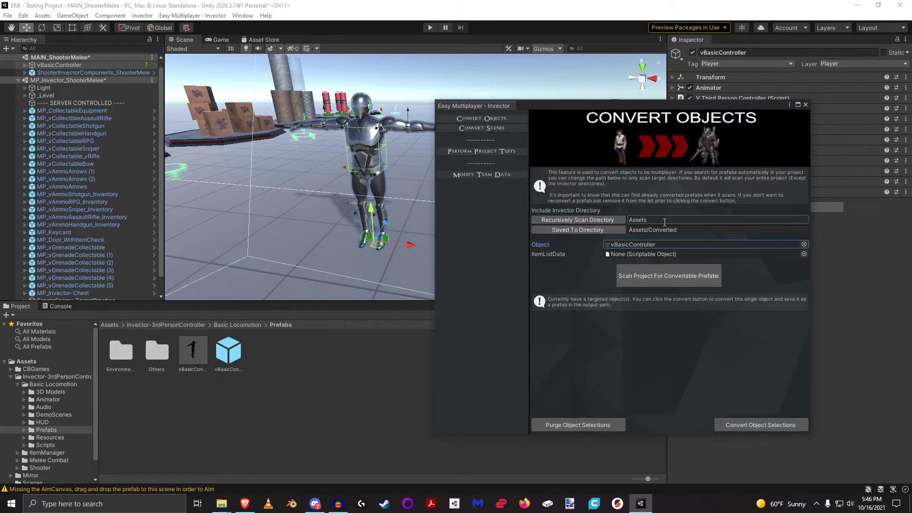
left_click(639, 219)
left_click(692, 234)
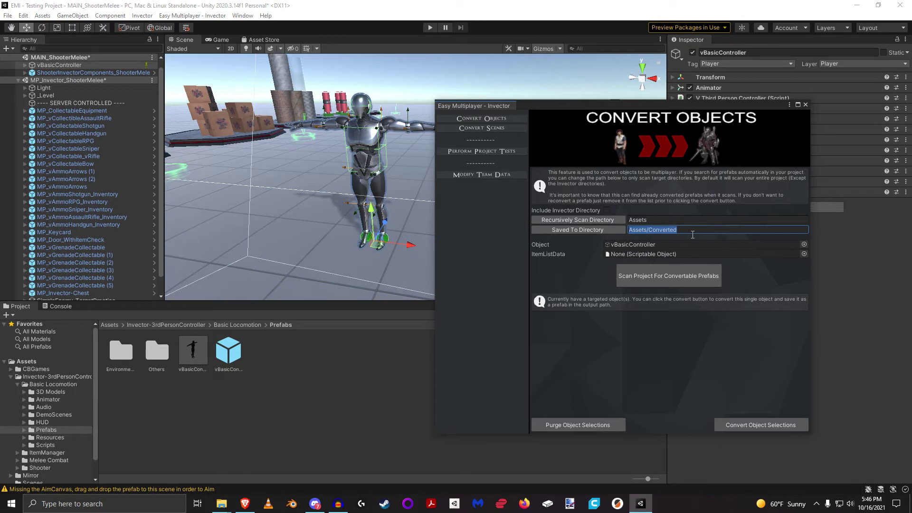
left_click(635, 244)
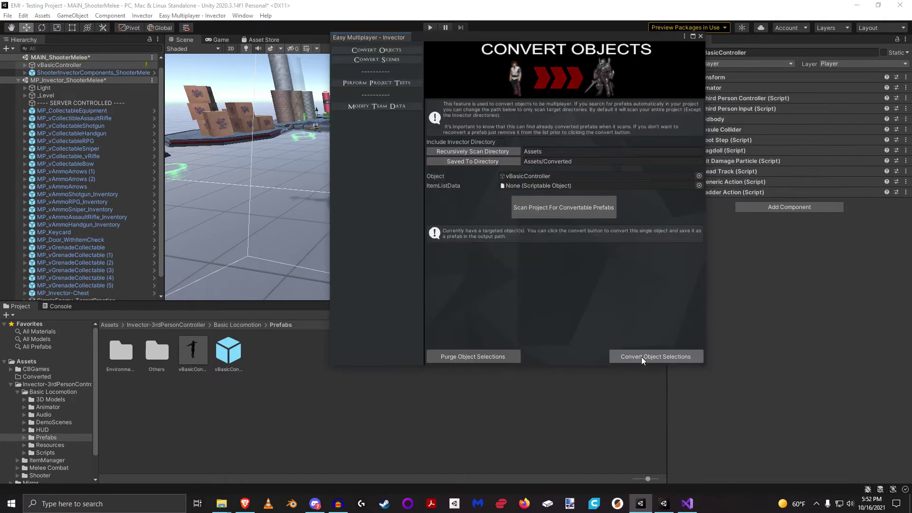
left_click(641, 357)
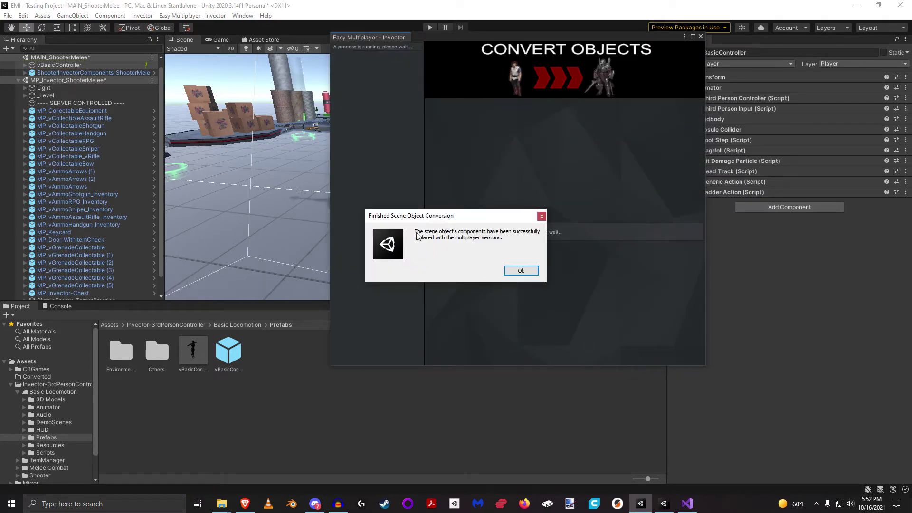
- Dismiss the conversion notice, then review and clear the Canvas error from the Console
left_click(520, 273)
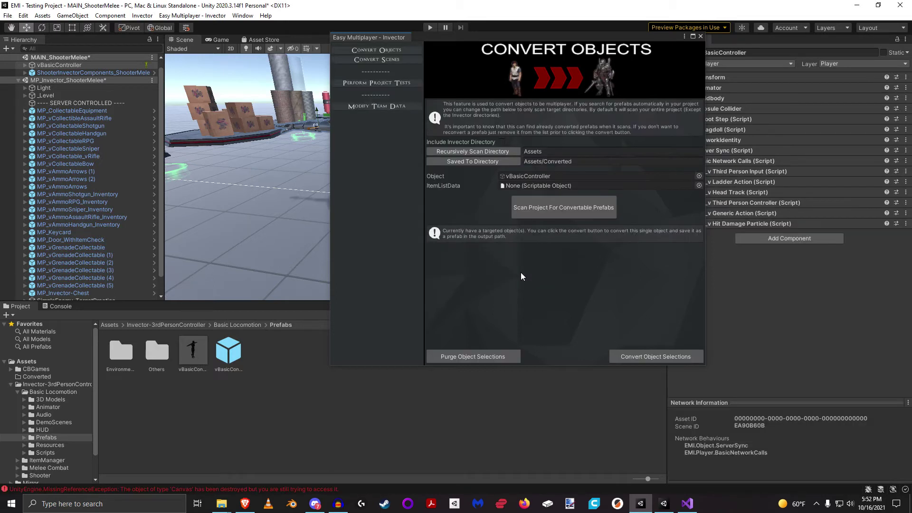
left_click_drag(564, 41, 470, 41)
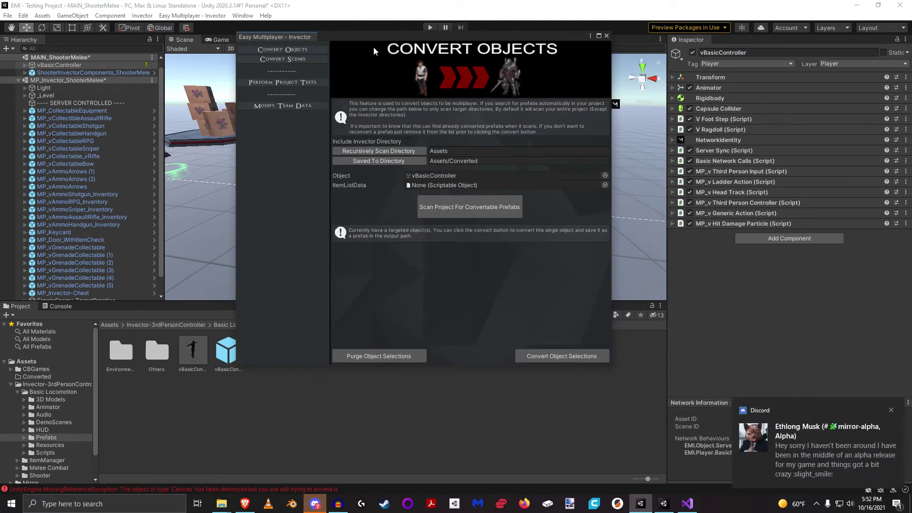
left_click(50, 307)
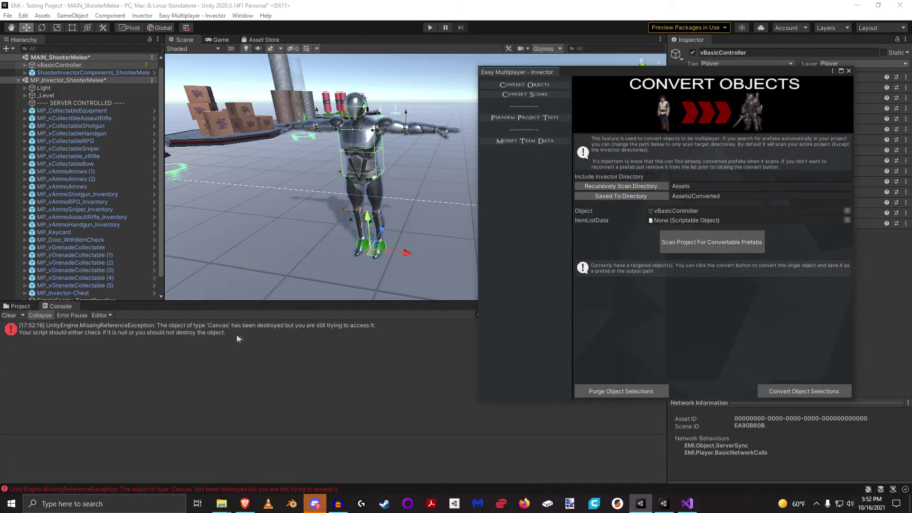
left_click(236, 334)
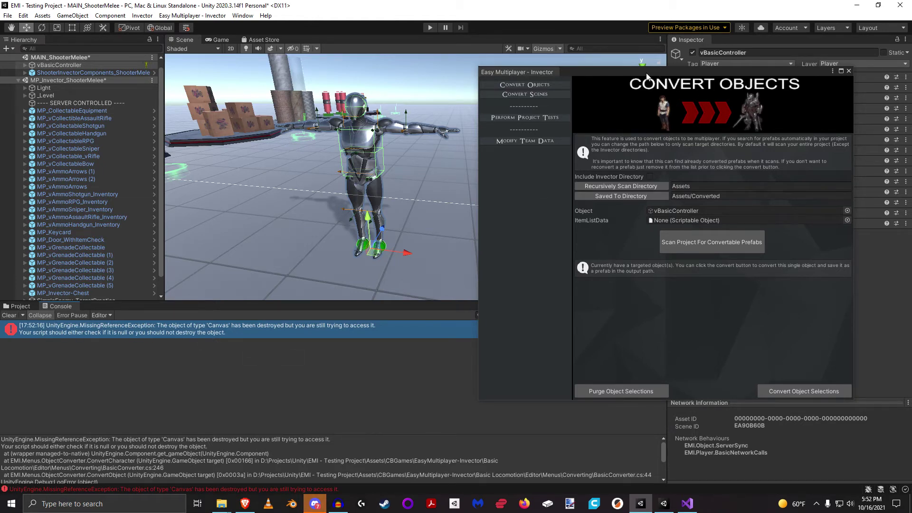
left_click_drag(645, 73, 449, 65)
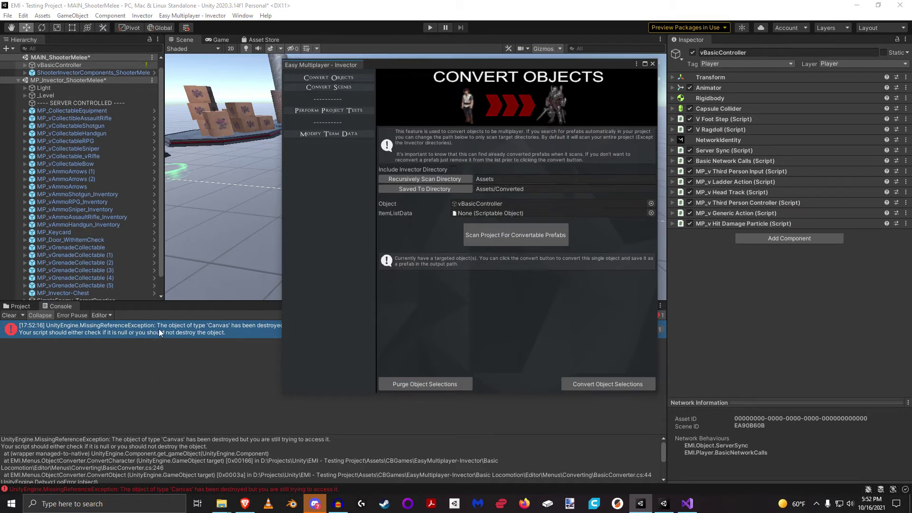
left_click(10, 315)
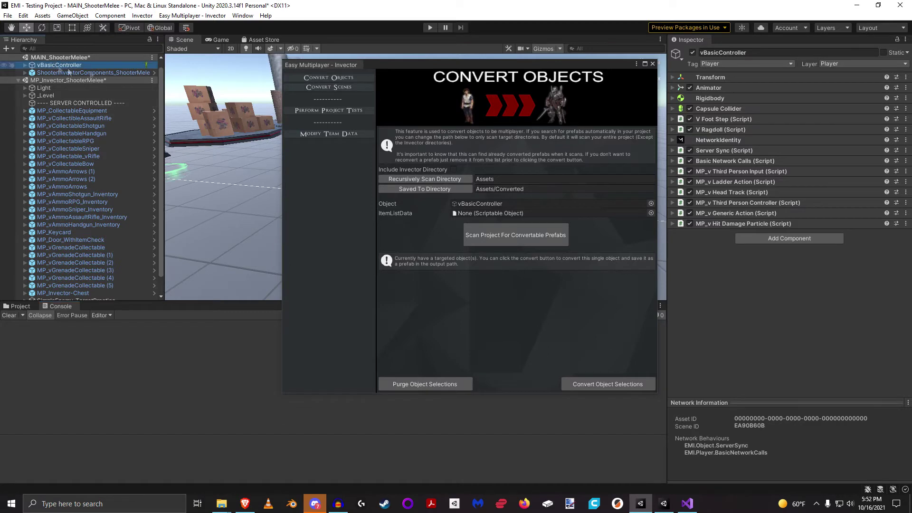
left_click_drag(523, 66, 440, 54)
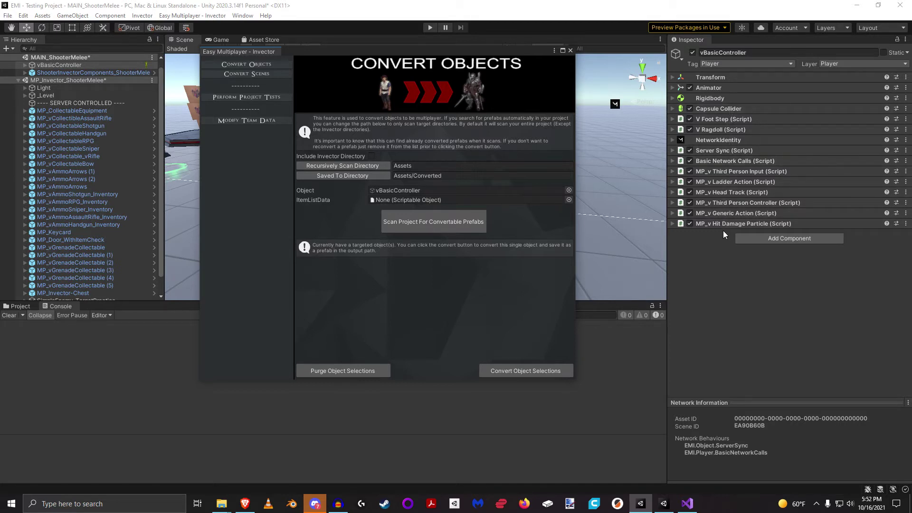
- Set Basic Network Calls' sync interval to 0 and review the Server Sync and MP_v Ladder Action components
left_click(731, 160)
left_click_drag(777, 222, 770, 224)
left_click(751, 161)
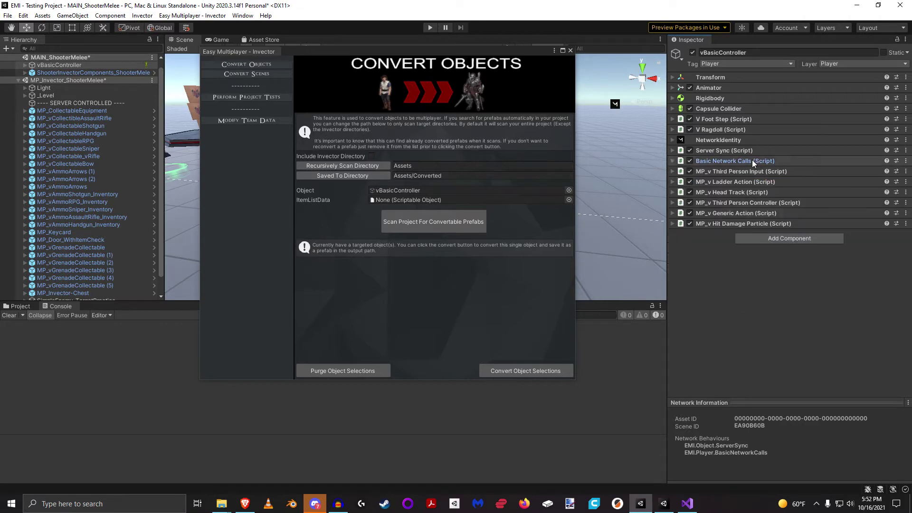
left_click(744, 151)
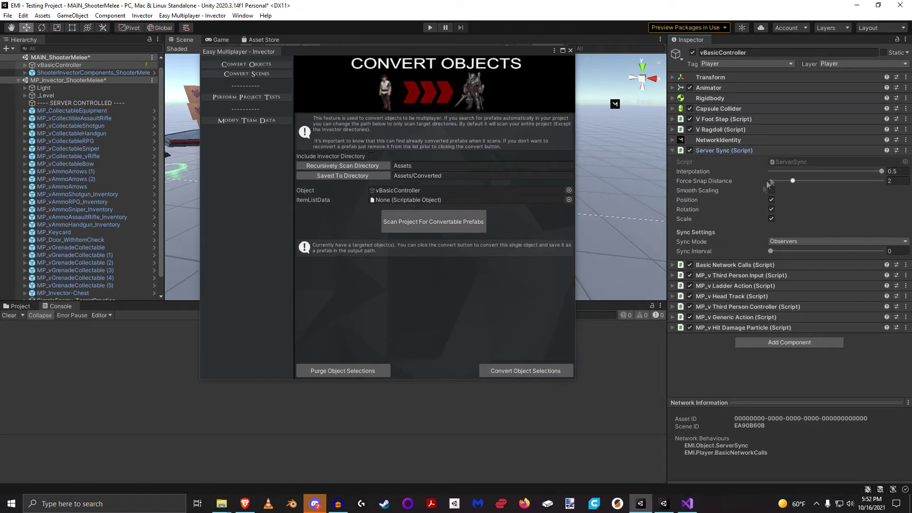
left_click(727, 150)
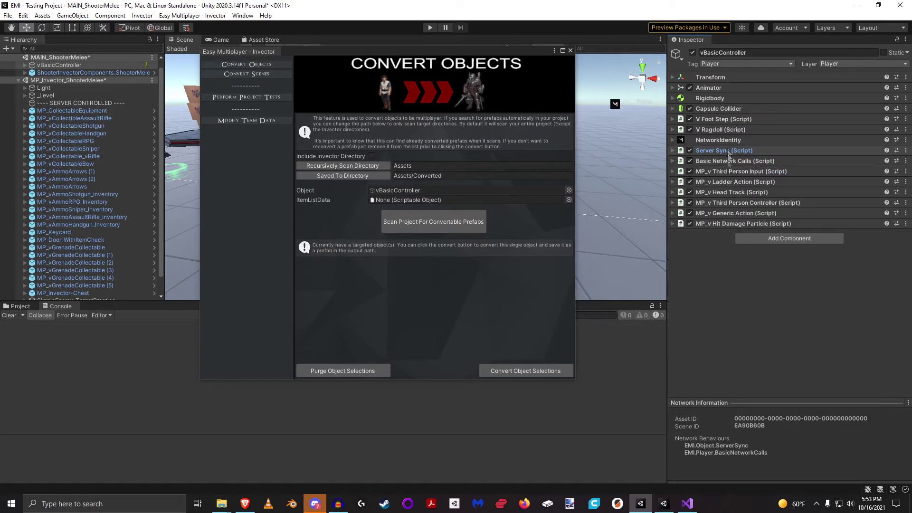
left_click(740, 182)
left_click(805, 210)
left_click(863, 233)
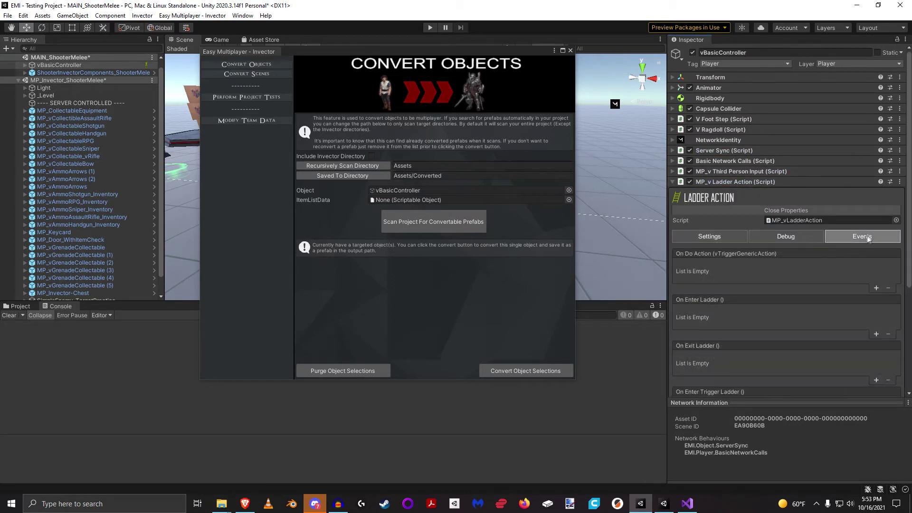
left_click(718, 182)
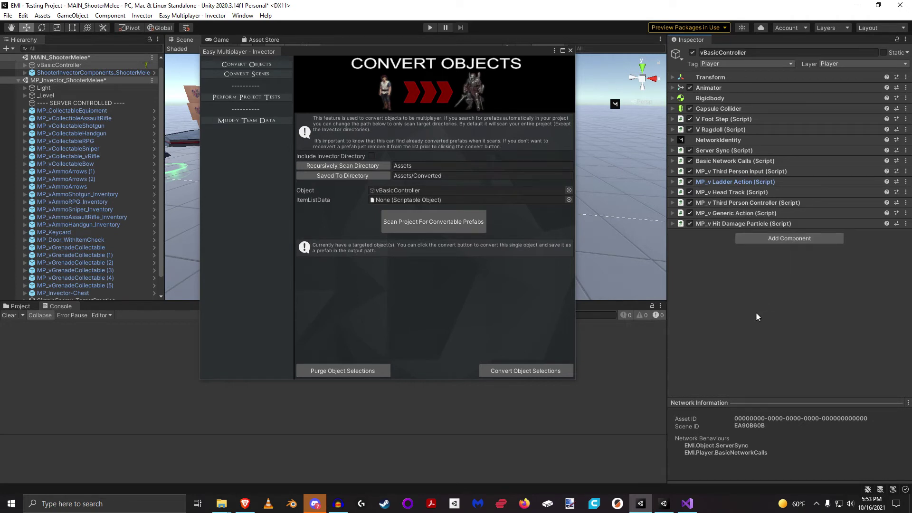
left_click(72, 66)
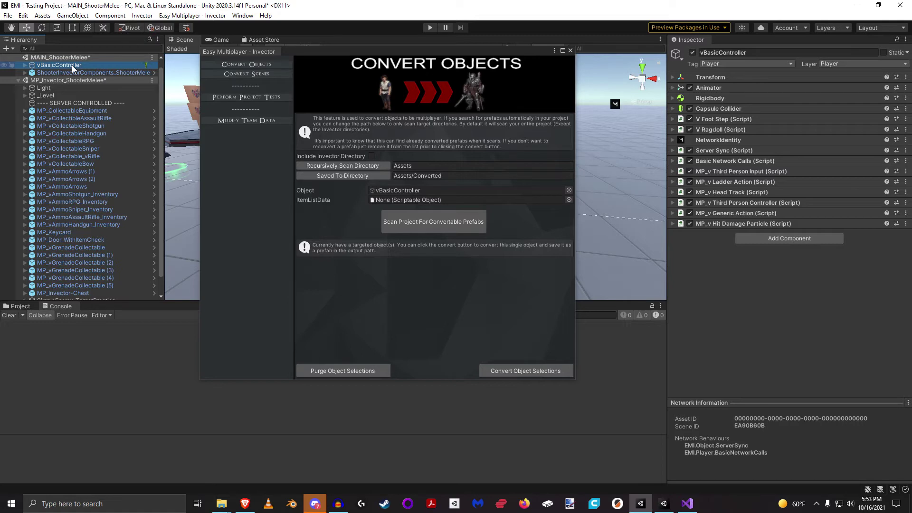
- Reset the converter's target Object field to None
left_click_drag(435, 52, 521, 59)
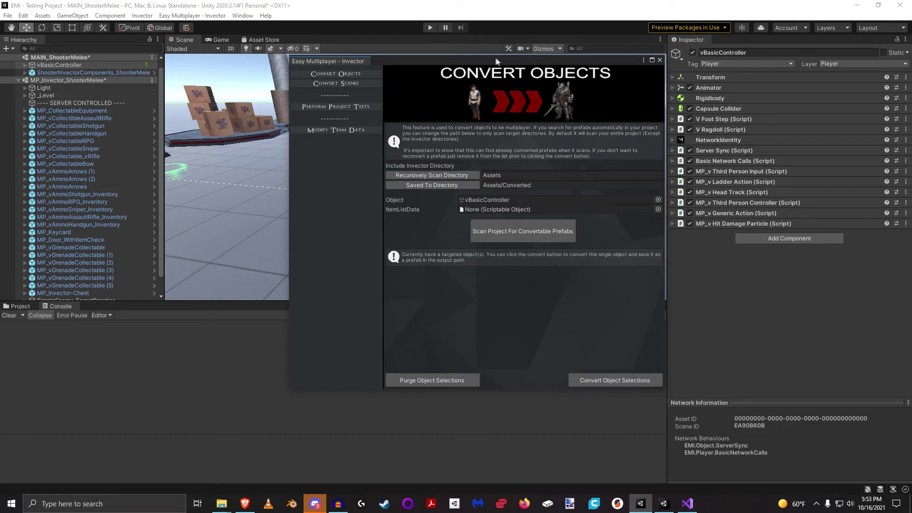
left_click(658, 199)
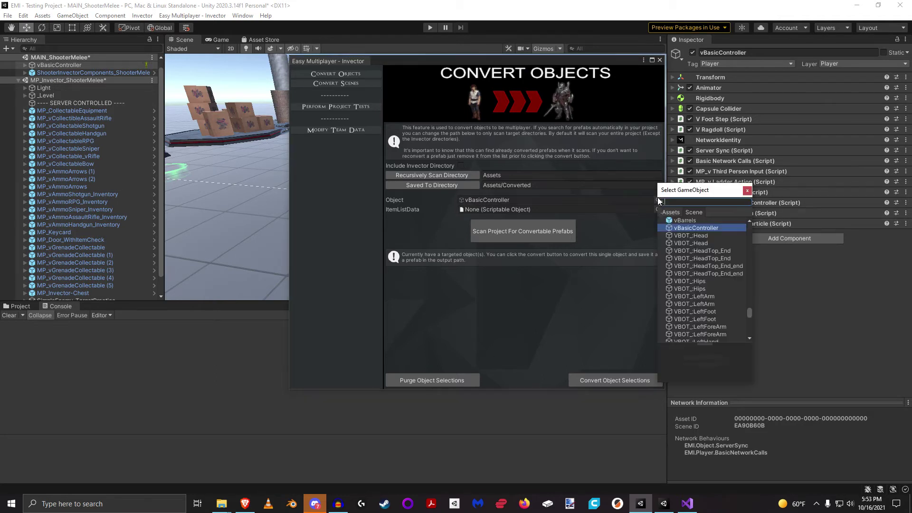
left_click_drag(748, 312, 744, 215)
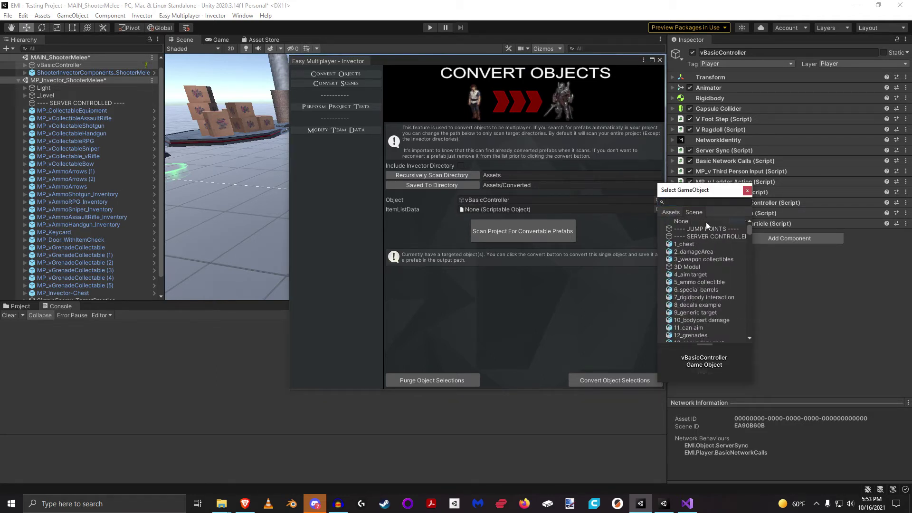
left_click(734, 222)
left_click(747, 191)
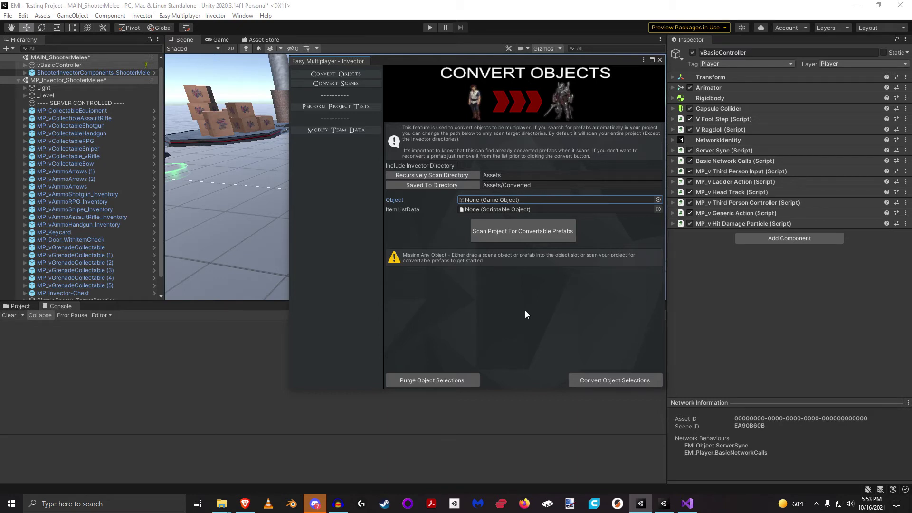
- Return to the Project files and bring up actions for the Assets/Converted folder
left_click(546, 188)
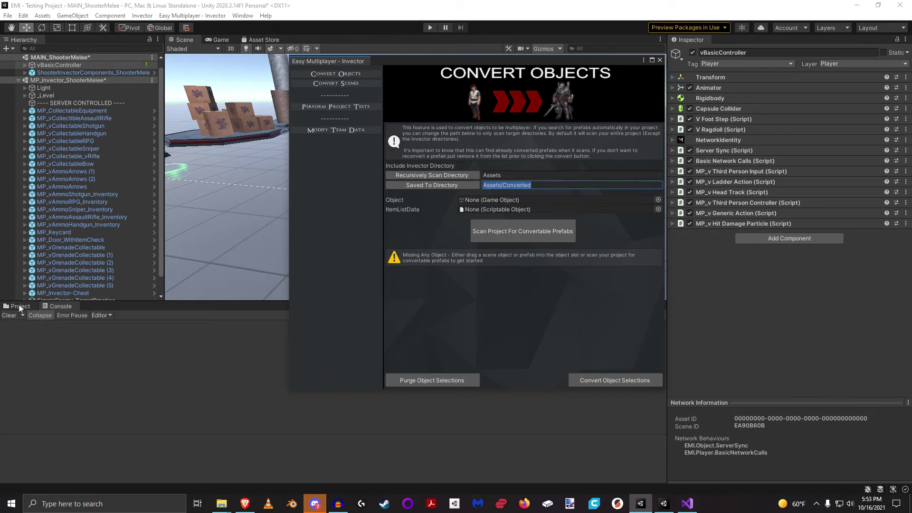
left_click(19, 306)
left_click(10, 384)
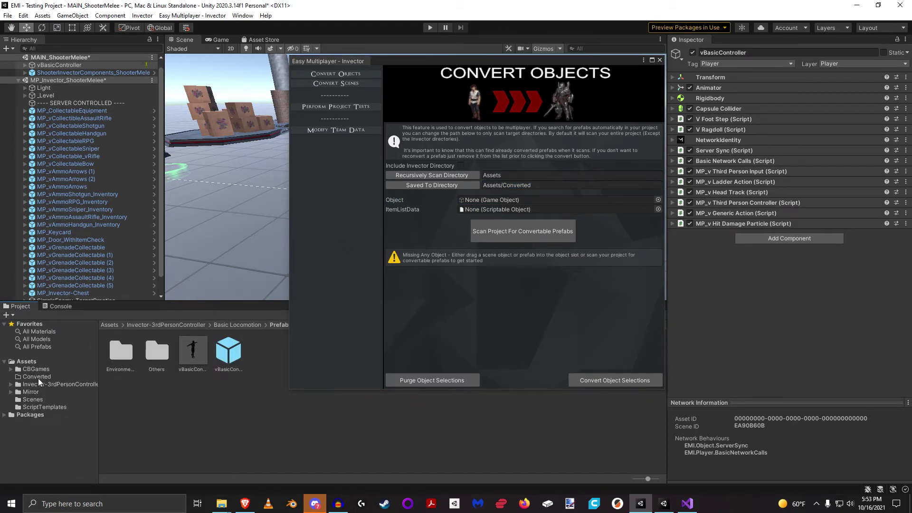
right_click(38, 377)
- Delete the empty Converted folder, browse CBGames, Invector and Mirror, and tick Include Invector Directory
left_click(84, 151)
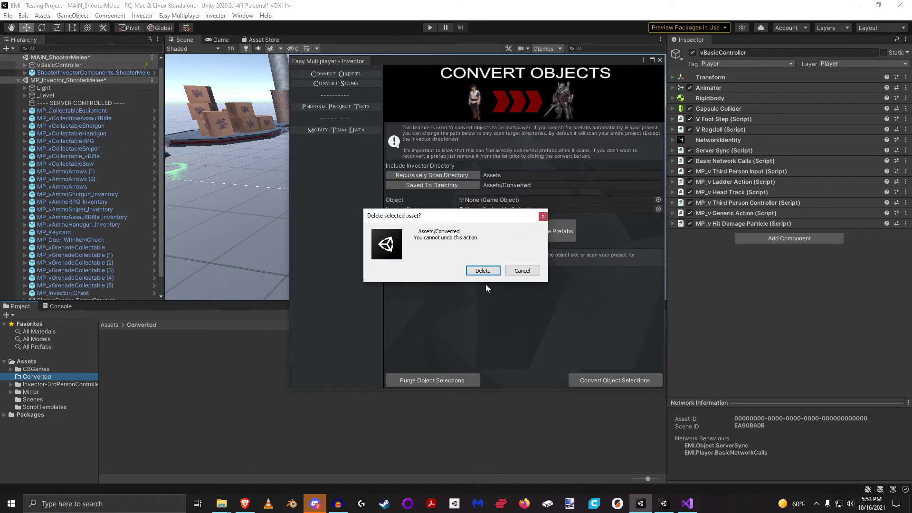
left_click(480, 269)
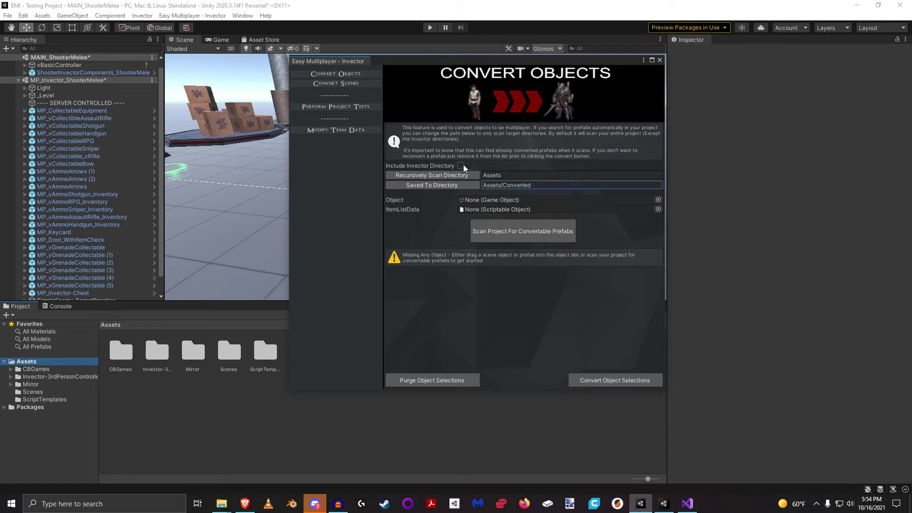
left_click(36, 369)
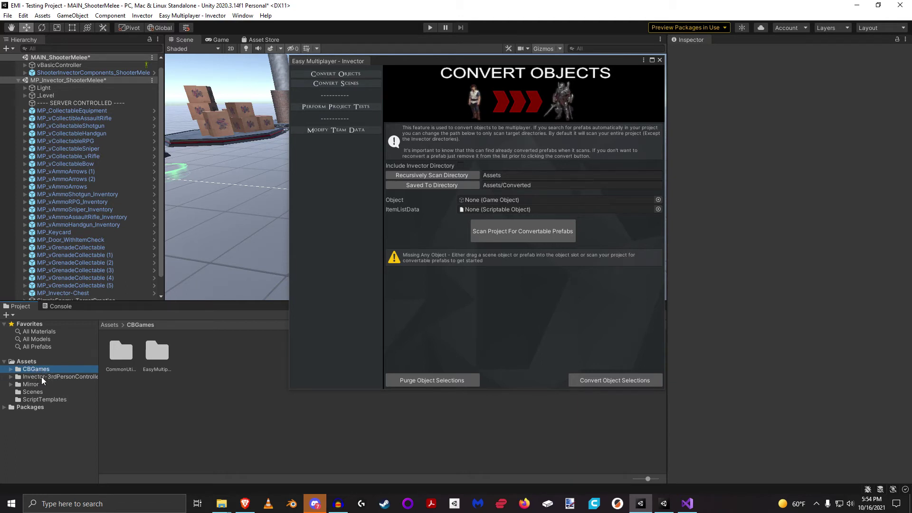
left_click(41, 377)
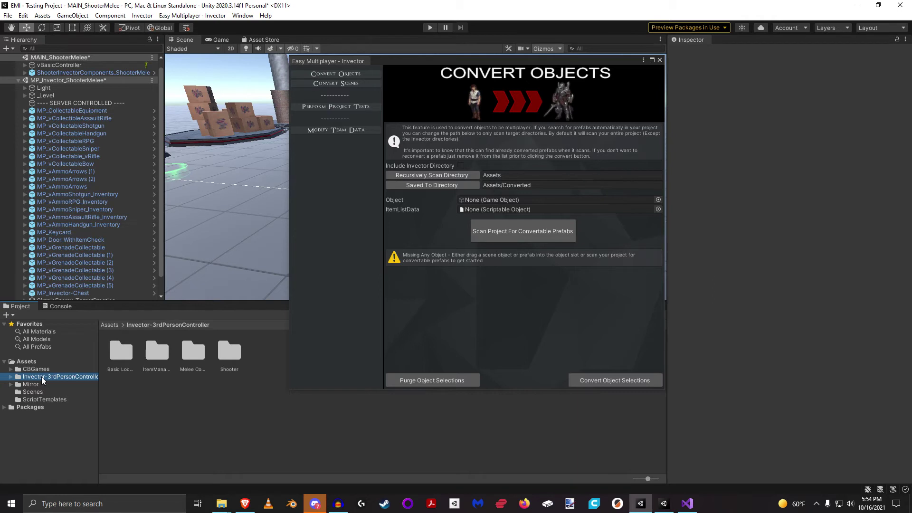
left_click(35, 383)
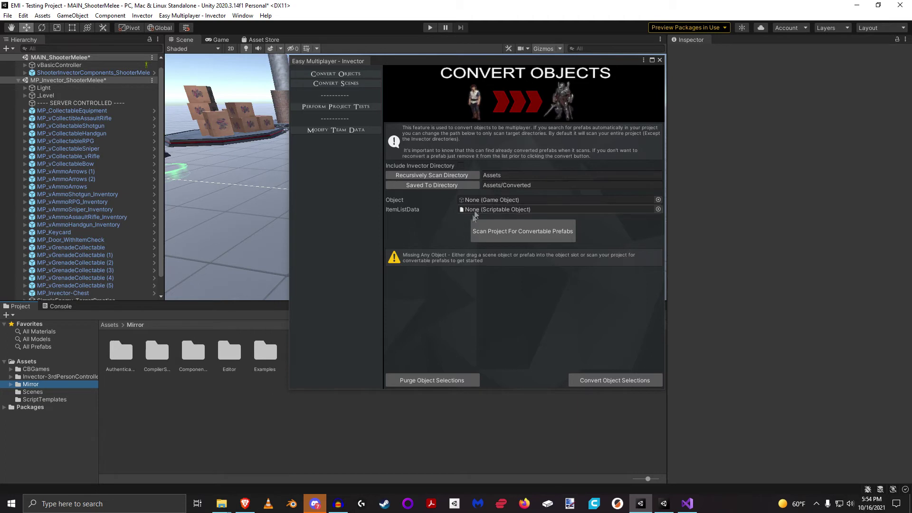
left_click(461, 165)
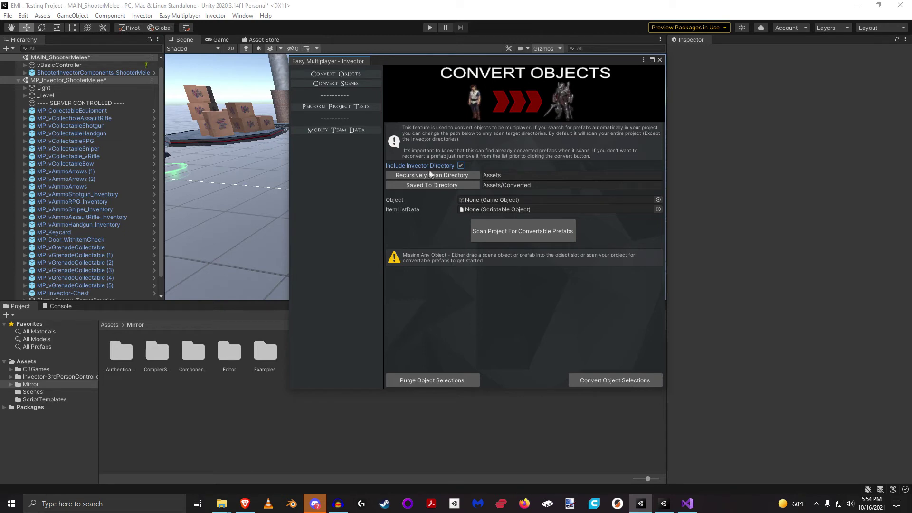
- Make Assets/Invector-3rdPersonController the recursive scan directory and scan it for convertible prefabs
left_click(431, 174)
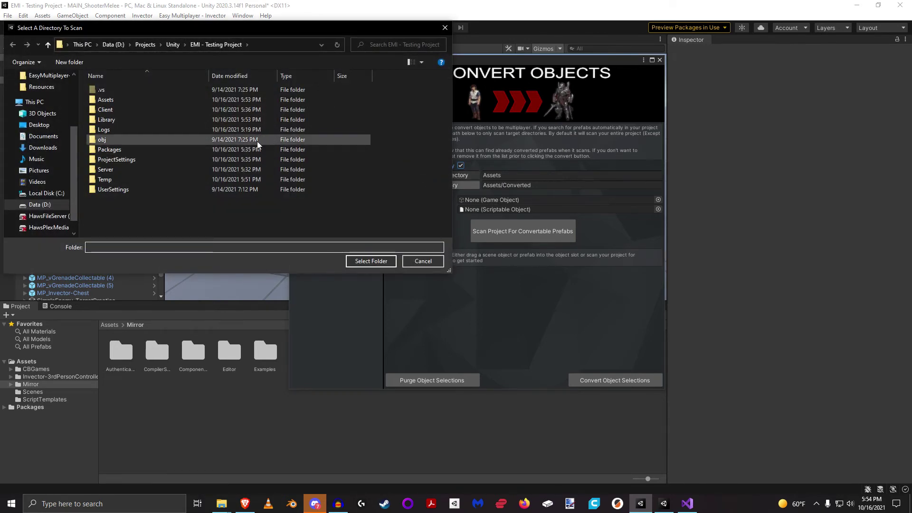
double_click(155, 100)
double_click(140, 99)
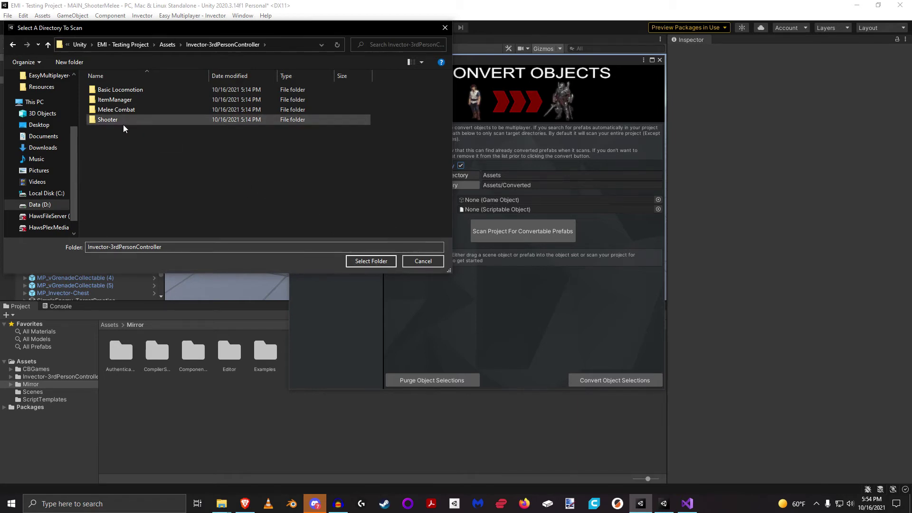
left_click(371, 261)
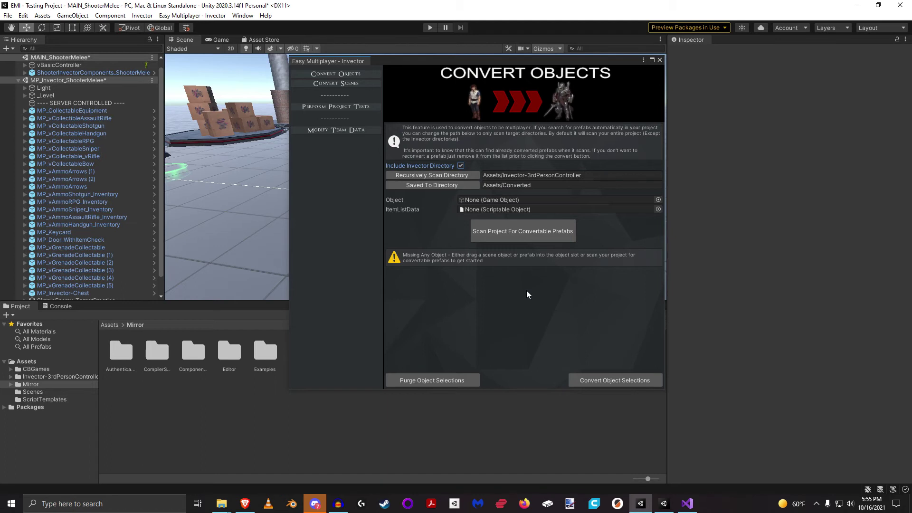
left_click(505, 234)
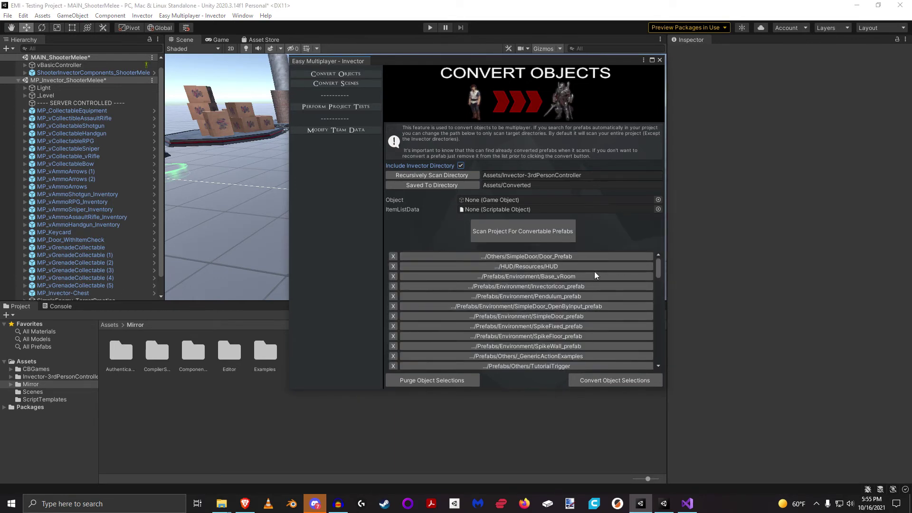
- Inspect the HUD, Pendulum_prefab and SpikeWall_prefab entries in the scanned list
scroll(594, 272, "down", 5)
scroll(594, 271, "up", 5)
mouse_move(657, 268)
left_mouse_down()
mouse_move(665, 361)
mouse_move(659, 255)
left_mouse_up()
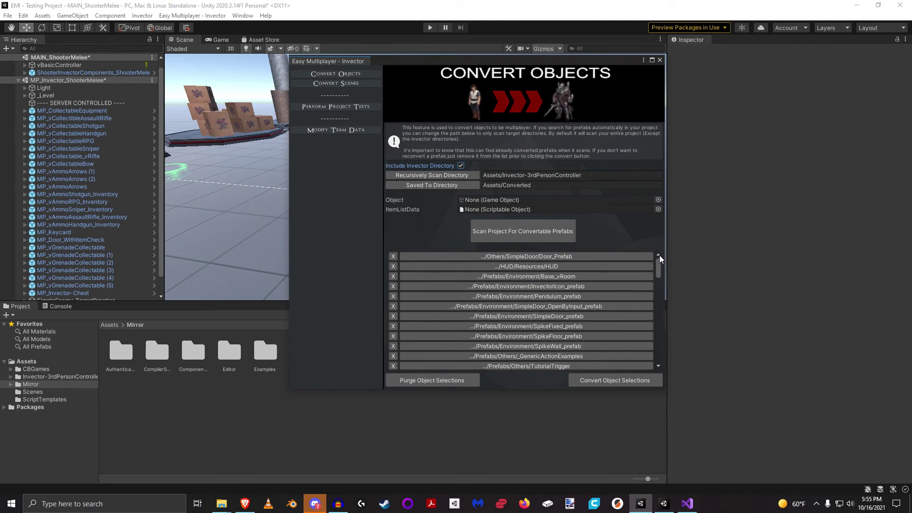
left_click(527, 266)
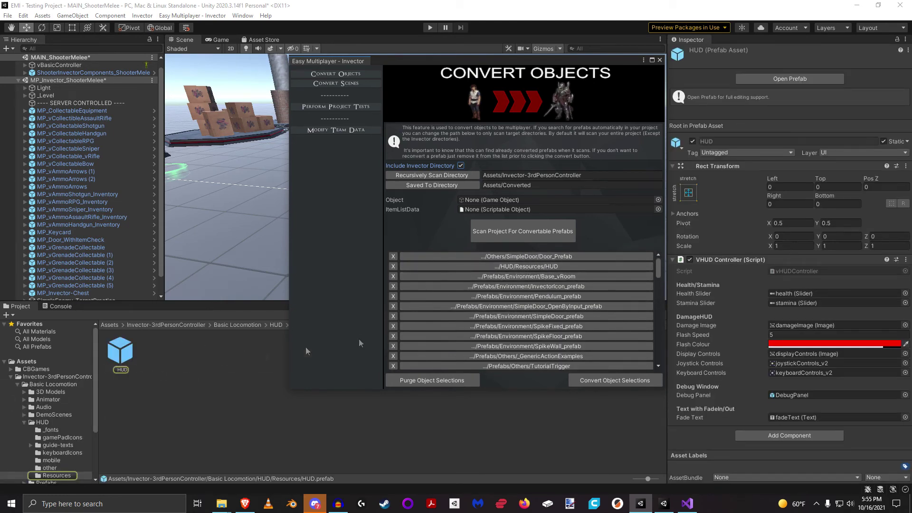
left_click(594, 296)
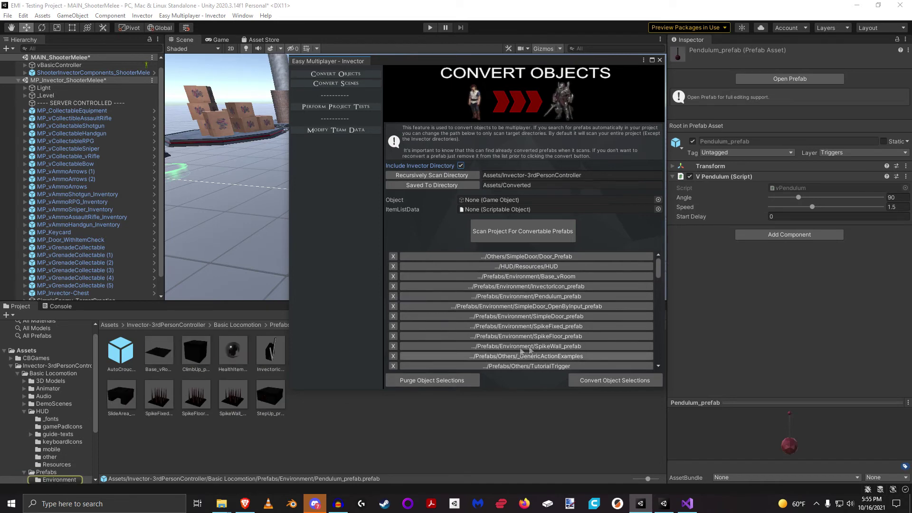
left_click(547, 344)
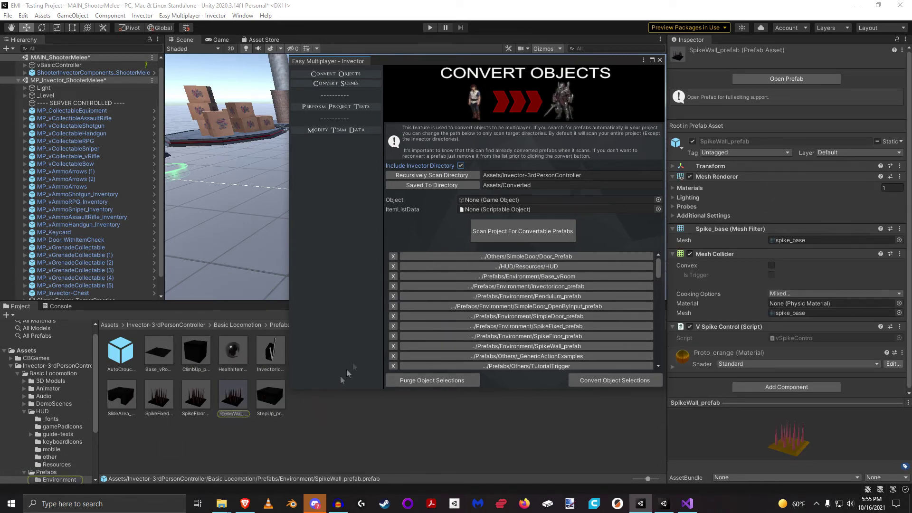
- Remove HUD, InvectorIcon, SimpleDoor_OpenByInput and SpikeFloor, purge, rescan, and convert all listed prefabs
left_click(393, 267)
left_click(392, 276)
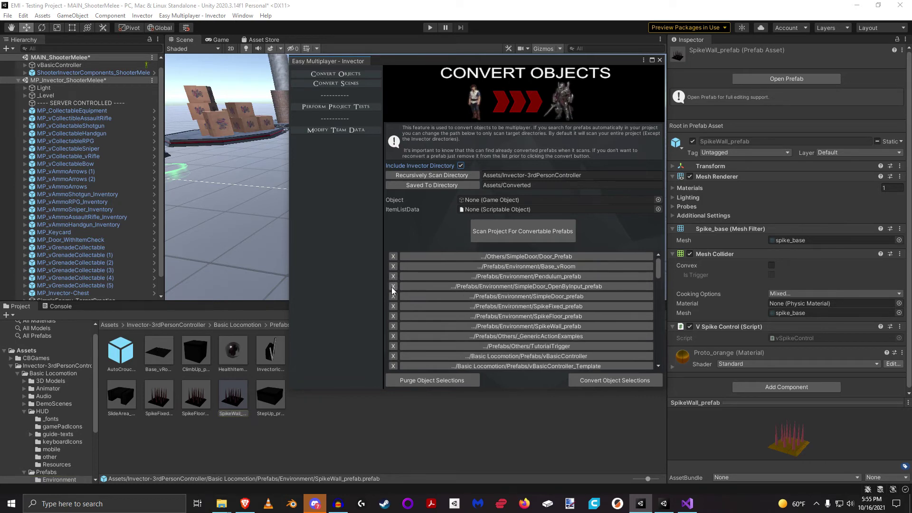
left_click(392, 287)
left_click(392, 307)
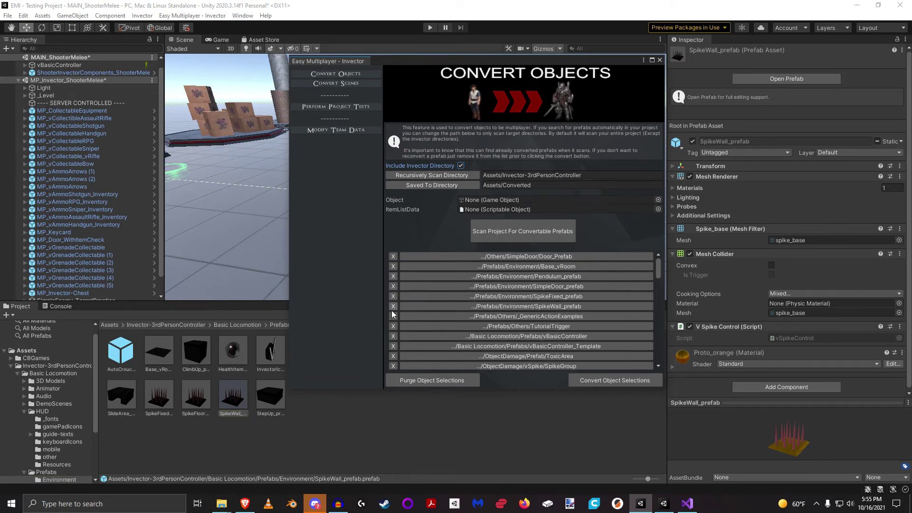
left_click(431, 383)
left_click(500, 230)
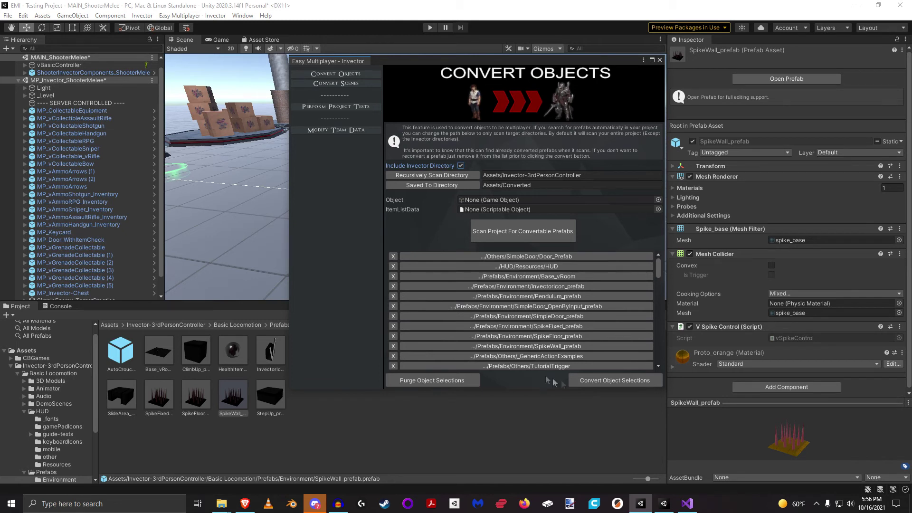
left_click(602, 380)
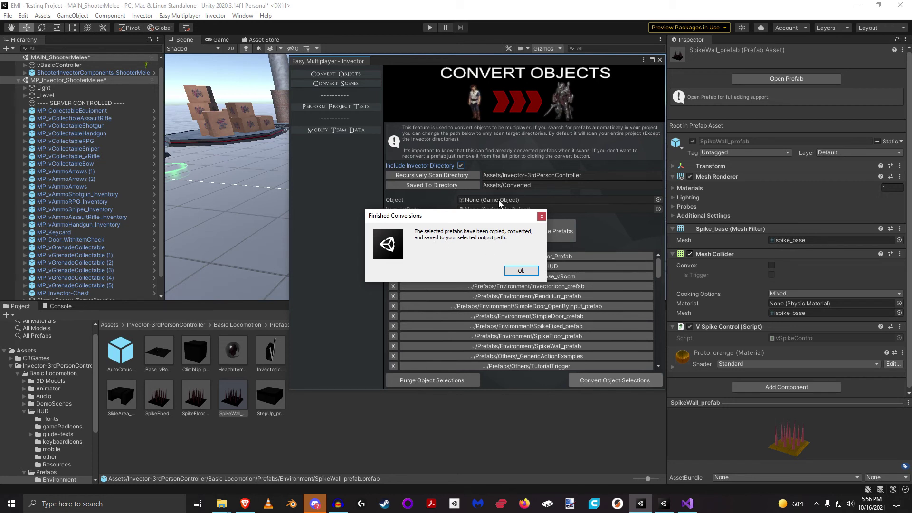
- Acknowledge Finished Conversions and open Assets/Converted to see the new MP_ prefabs
left_click(520, 270)
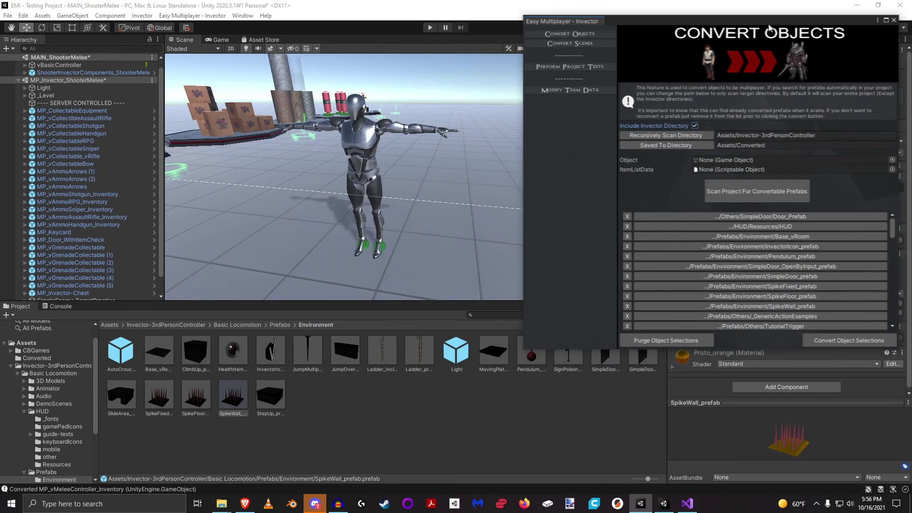
left_click(45, 358)
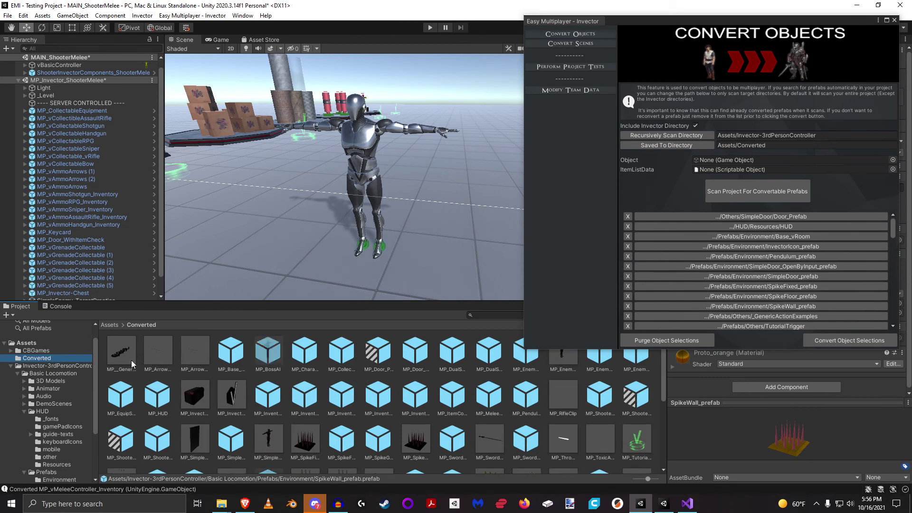
- Select MP_BossAI and collapse its components to review NetworkIdentity, Melee AI Network Calls and Server Sync
left_click(272, 350)
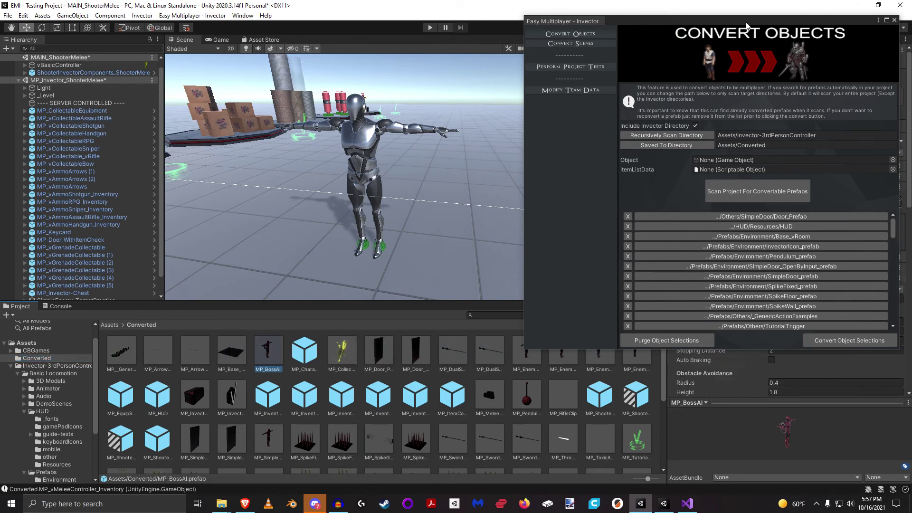
left_click_drag(746, 23, 391, 13)
left_click(722, 186)
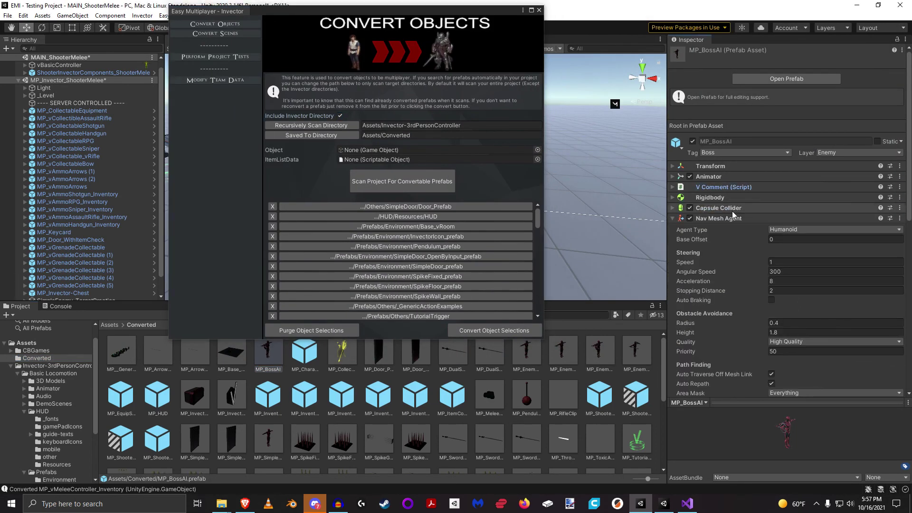
left_click(730, 219)
left_click(732, 239)
left_click(723, 260)
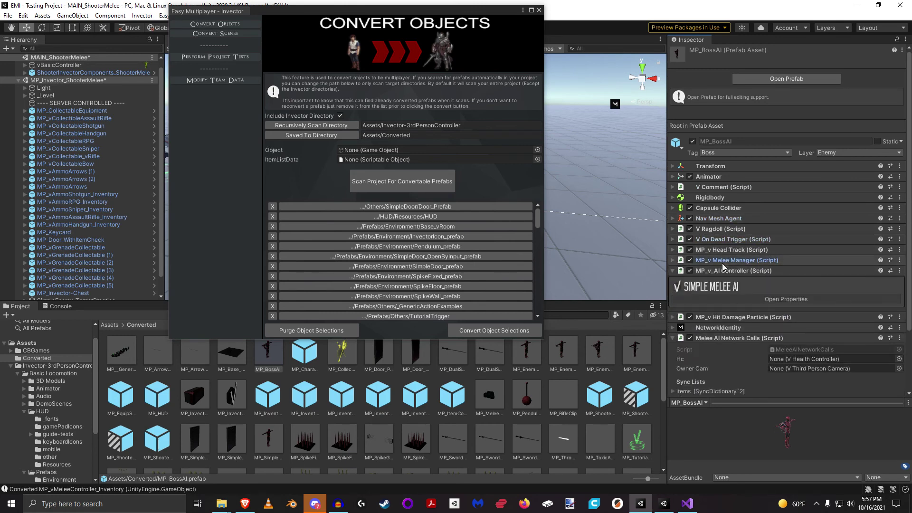
left_click(713, 271)
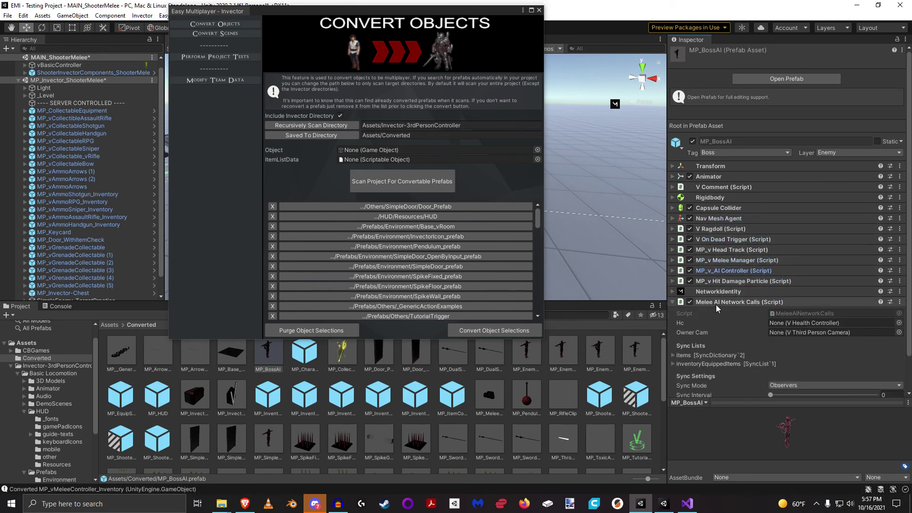
left_click(718, 302)
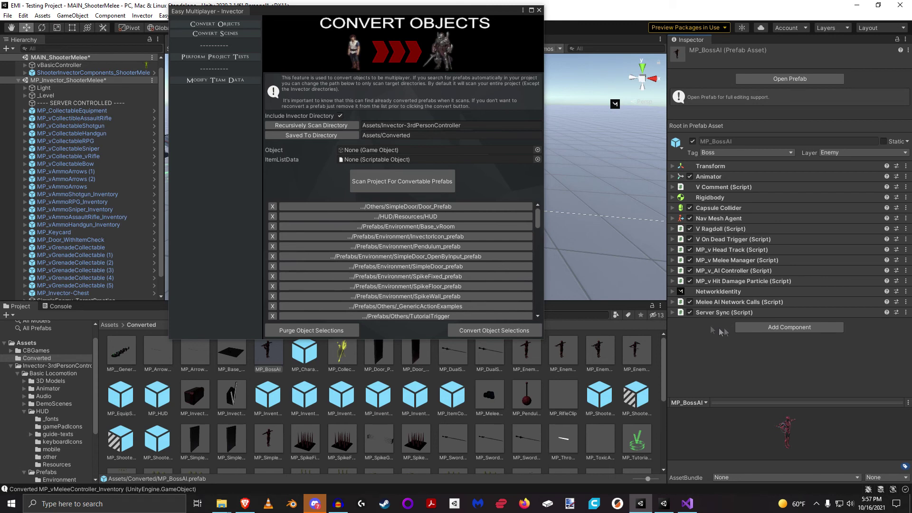
left_click(714, 312)
left_click(733, 312)
- Open vMelee_ItemListData's item editor and confirm the Axe drops MP_CollectableEquipment
left_click_drag(424, 13, 548, 14)
scroll(394, 435, "down", 10)
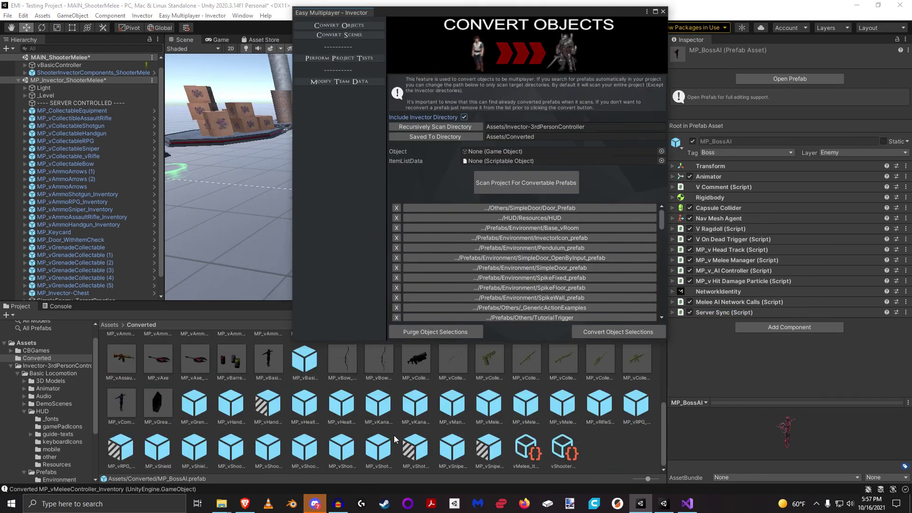
left_click(527, 454)
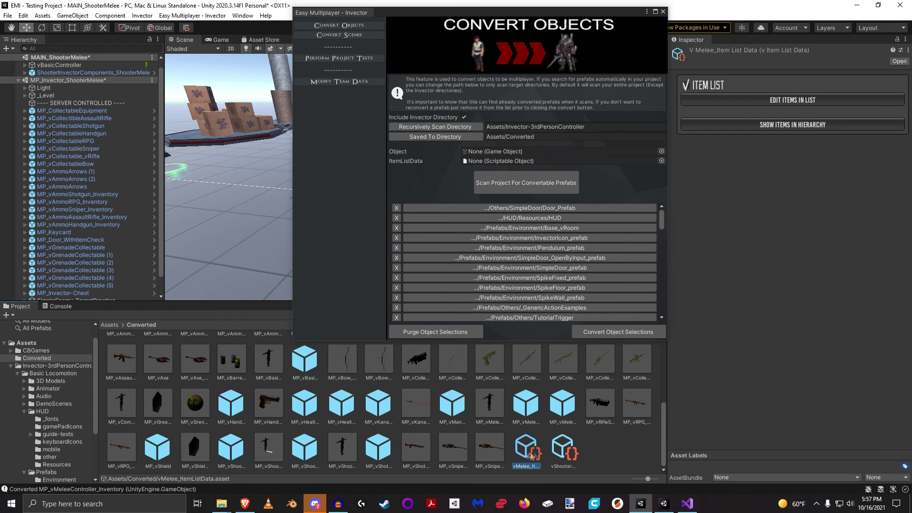
left_click(777, 100)
left_click(136, 189)
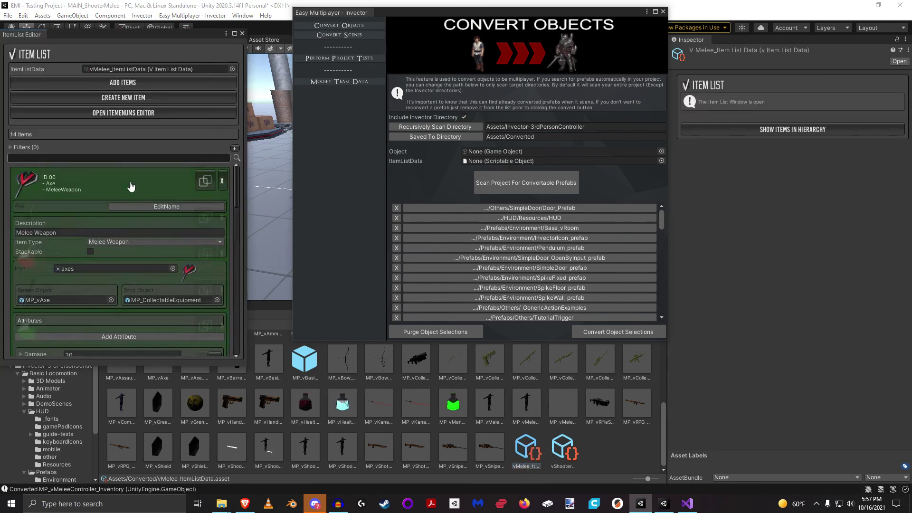
left_click(155, 299)
left_click(140, 211)
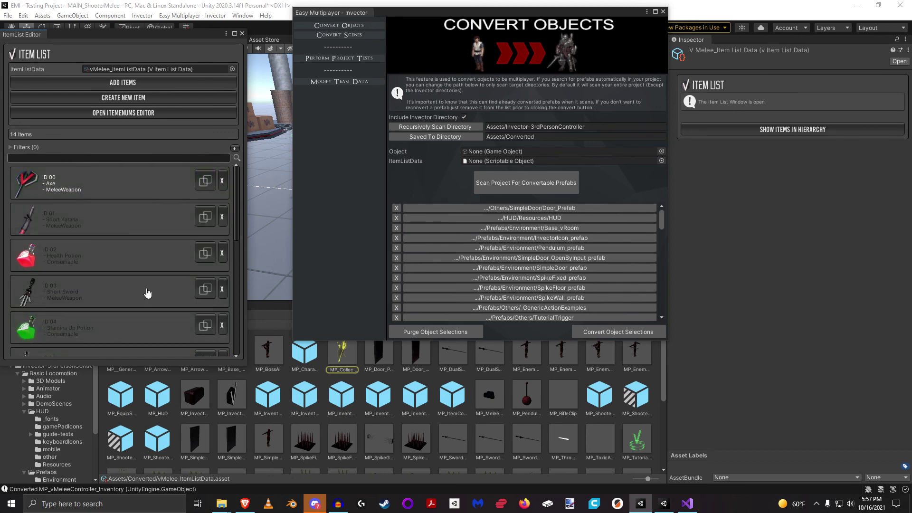
left_click(241, 33)
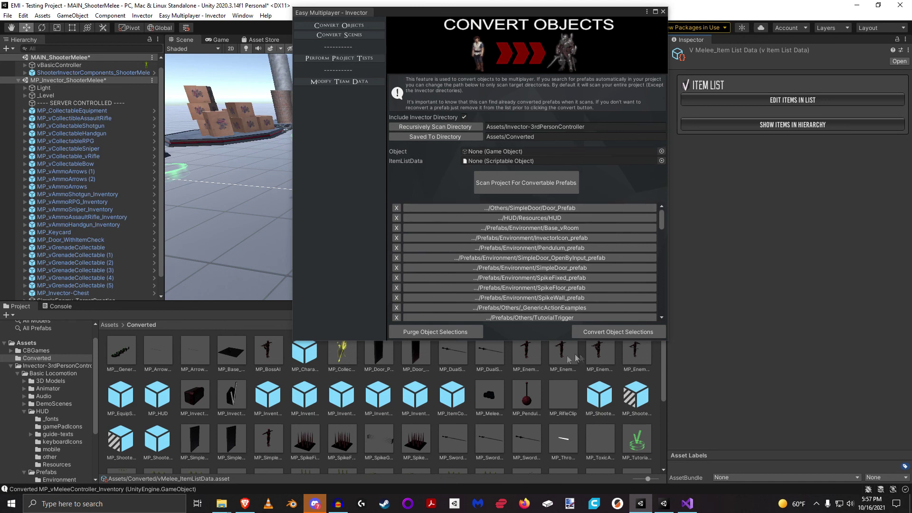
- Purge all object selections from the Easy Multiplayer converter list
left_click(435, 332)
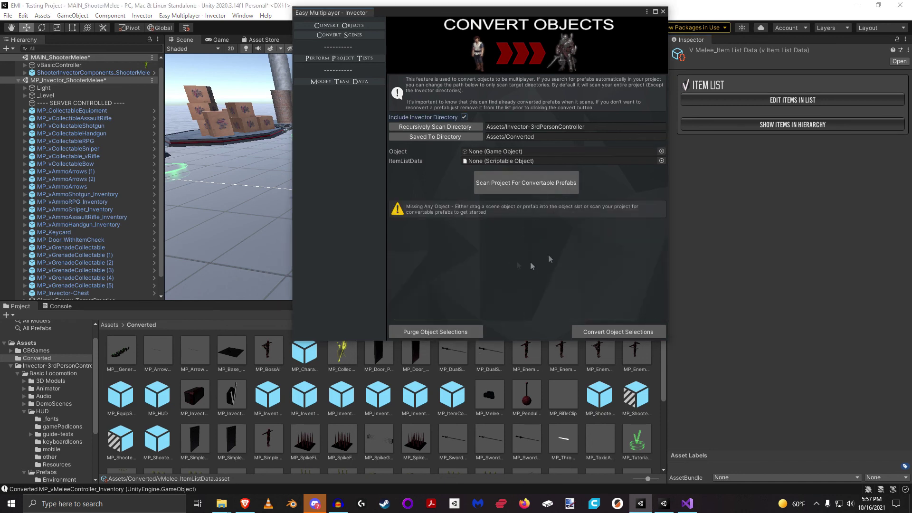